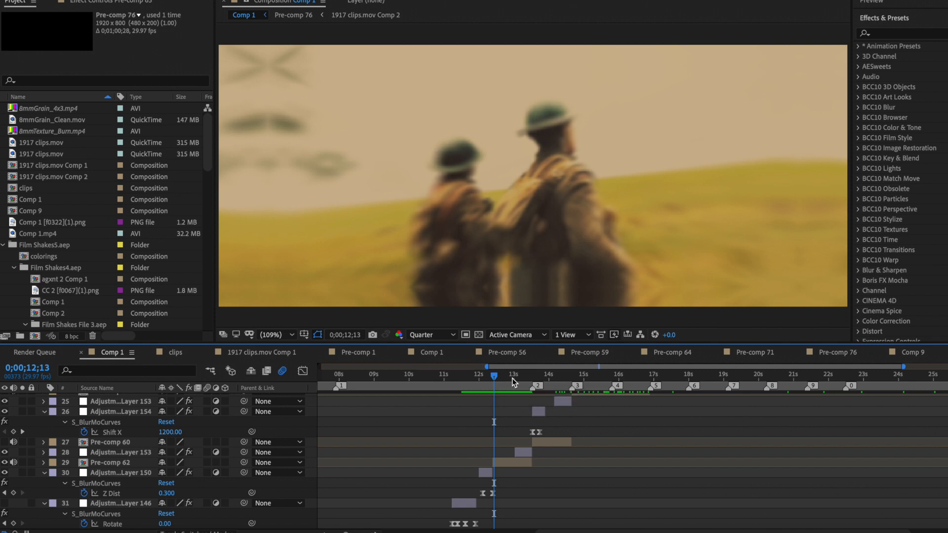
- Scrub through the two-soldiers shot in Pre-comp 62 between about 12 and 13 seconds in Comp 1
left_click(512, 379)
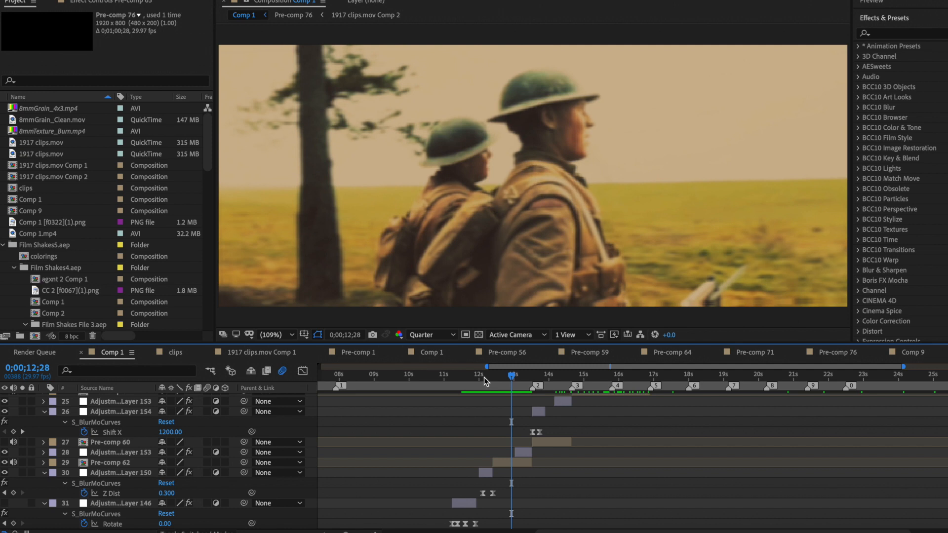
left_click_drag(486, 380, 519, 380)
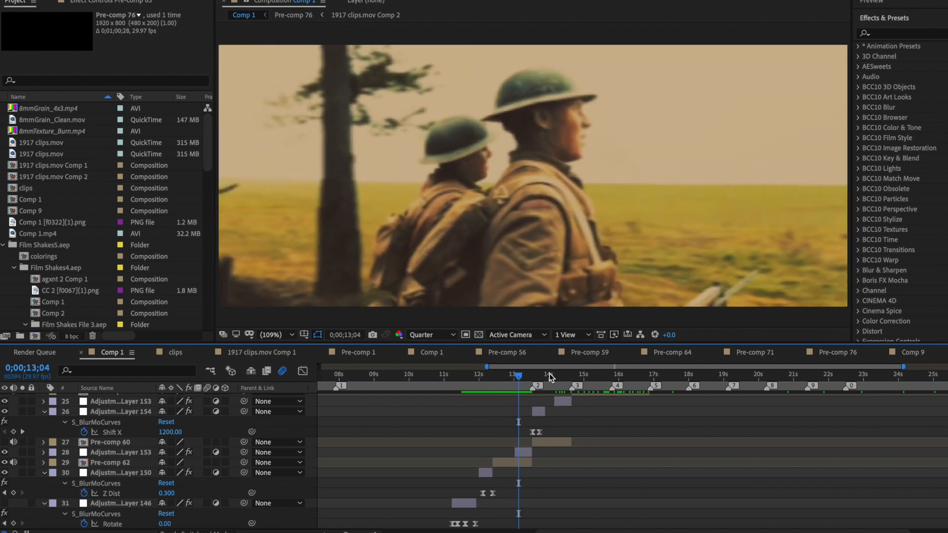
left_click(506, 463)
scroll(507, 463, "up", 2)
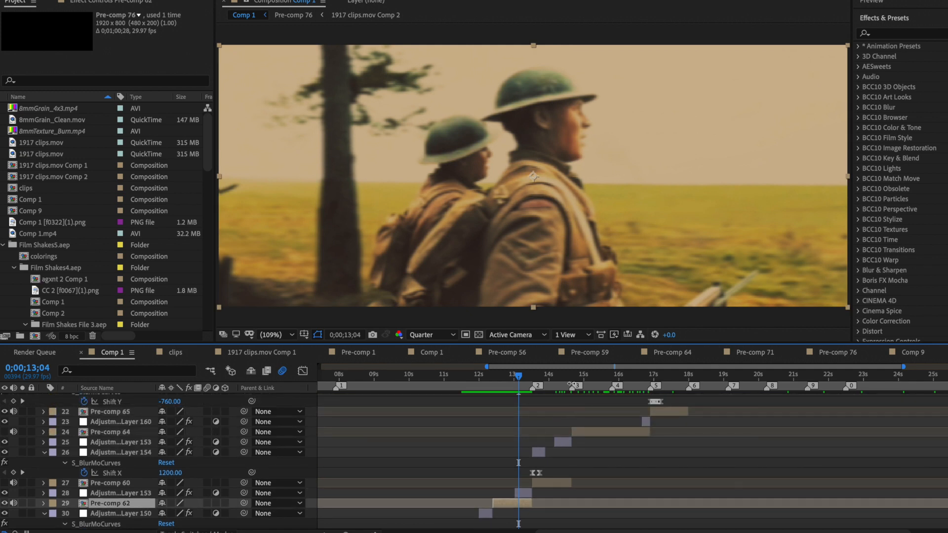
left_click(597, 375)
left_click(495, 376)
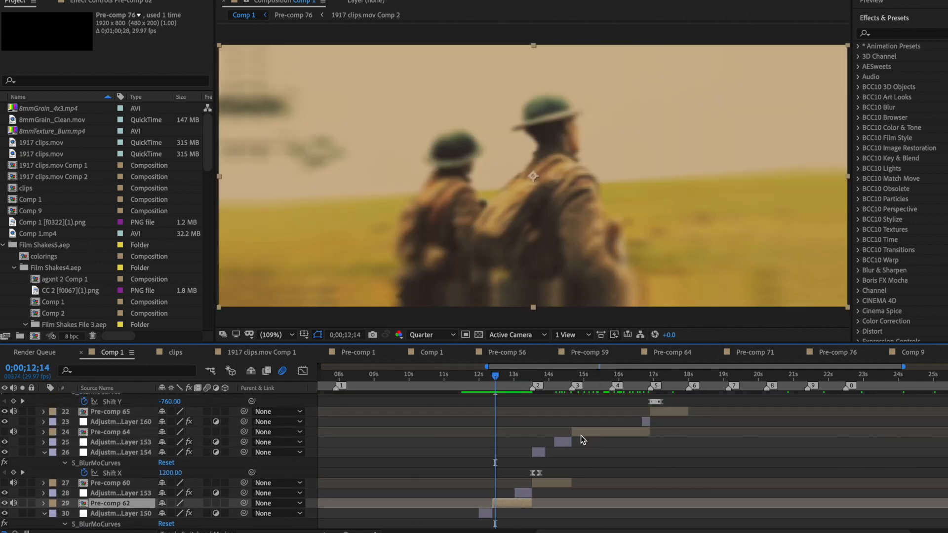
- Examine the shots further along Comp 1, first at 0;00;18;18 and then at 0;00;20;26
scroll(592, 428, "up", 3)
scroll(591, 428, "right", 3)
scroll(592, 424, "up", 2)
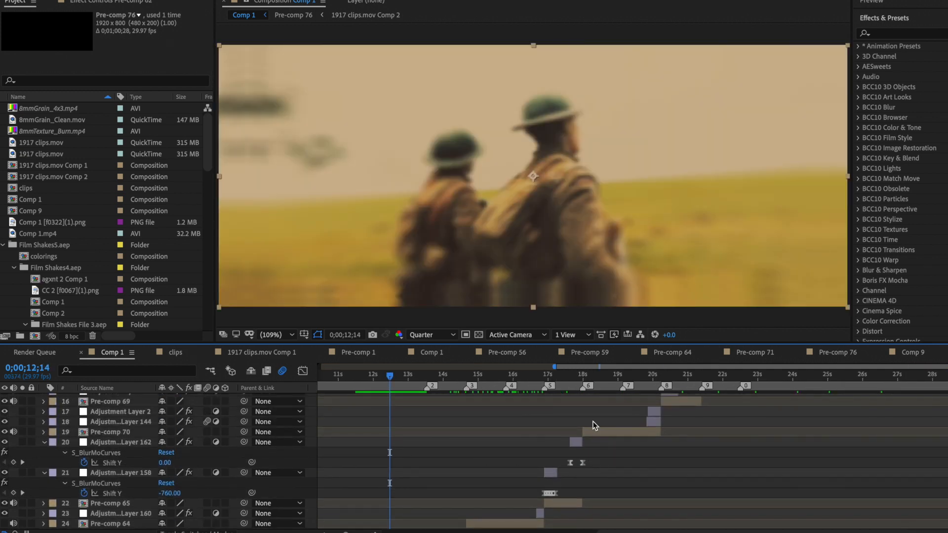
left_click(605, 375)
scroll(642, 435, "up", 2)
left_click(684, 376)
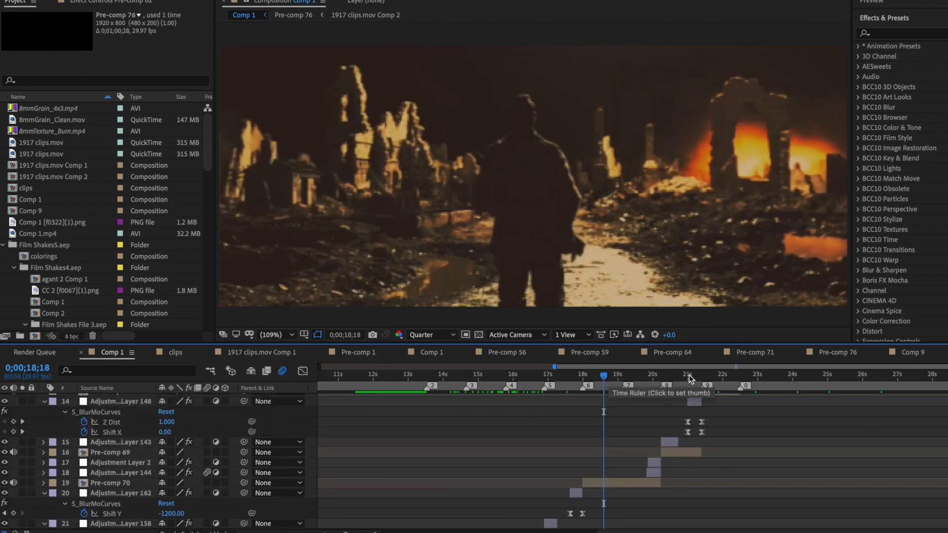
left_click_drag(346, 532, 359, 532)
scroll(520, 482, "right", 3)
scroll(521, 482, "up", 1)
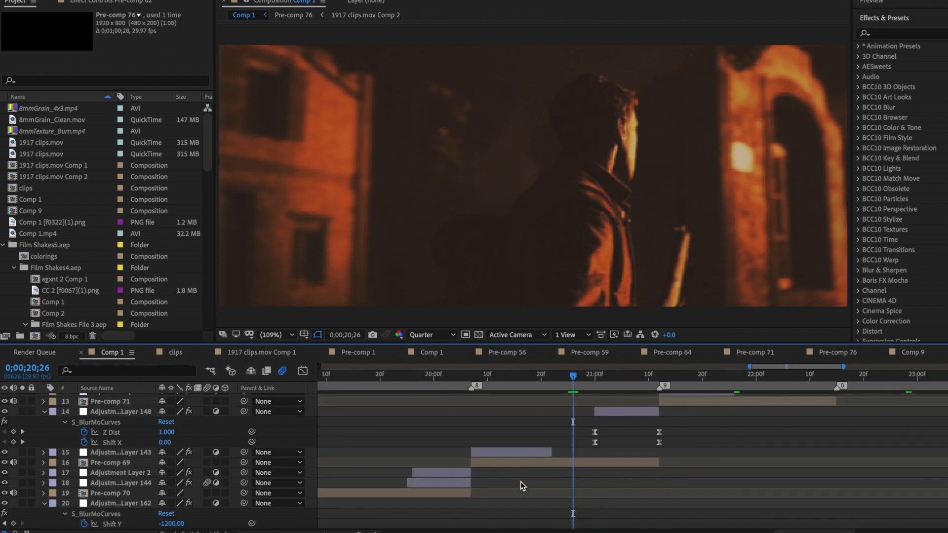
- Preview Comp 1 from 0;00;19;20 and scrub through the transition into Pre-comp 69
left_click(379, 375)
key("space")
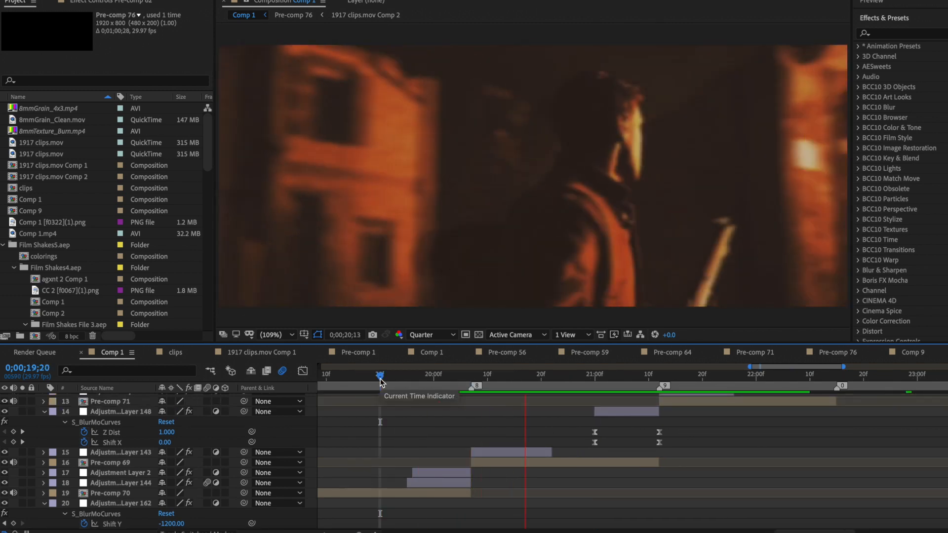
left_click(472, 377)
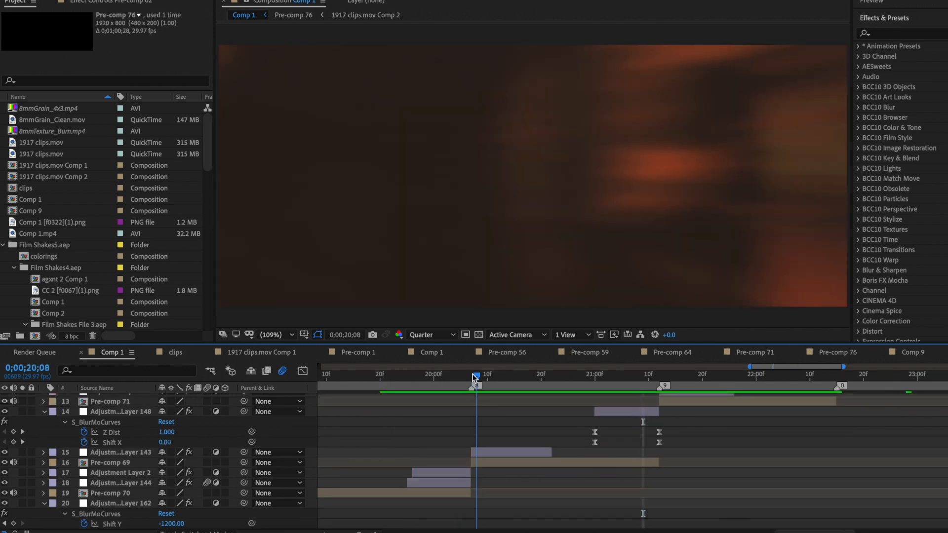
left_click_drag(473, 378, 537, 378)
scroll(537, 378, "left", 5)
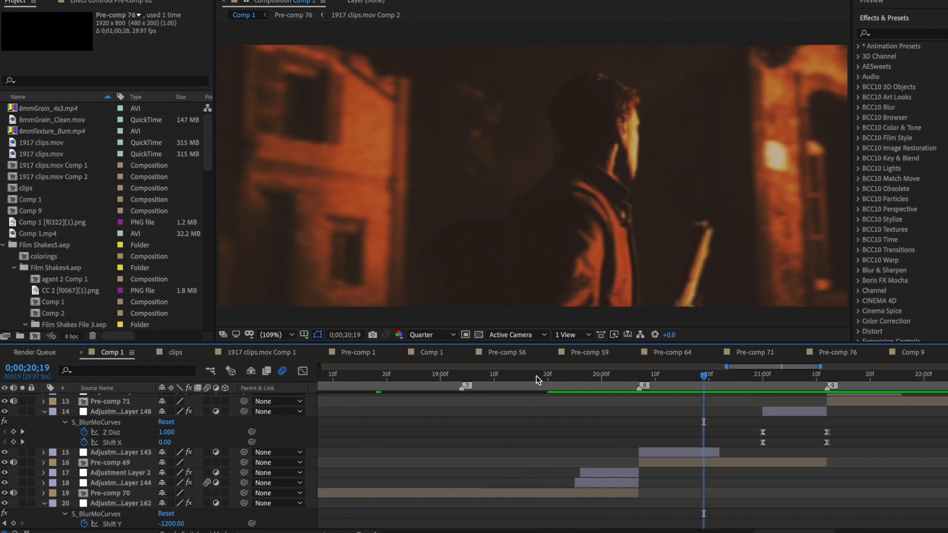
scroll(536, 378, "right", 2)
scroll(537, 376, "right", 2)
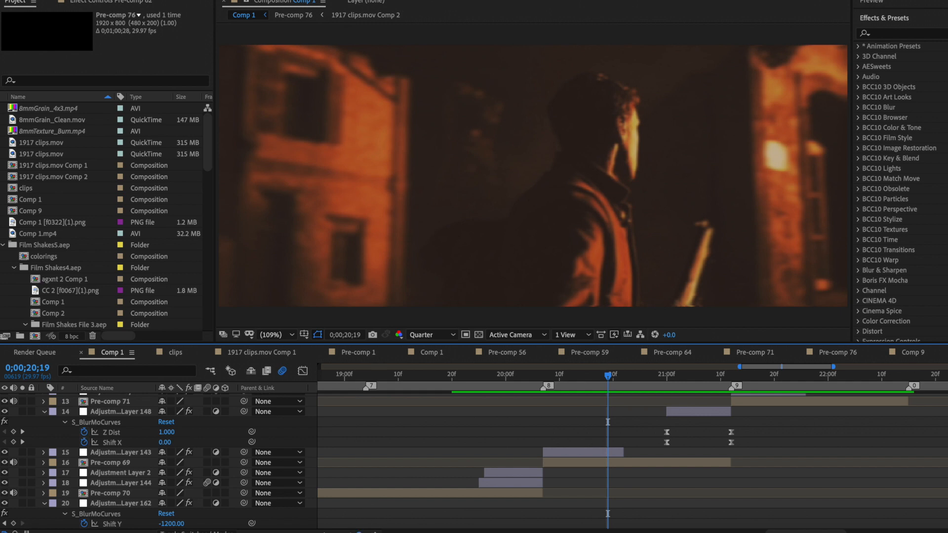
scroll(534, 430, "down", 2)
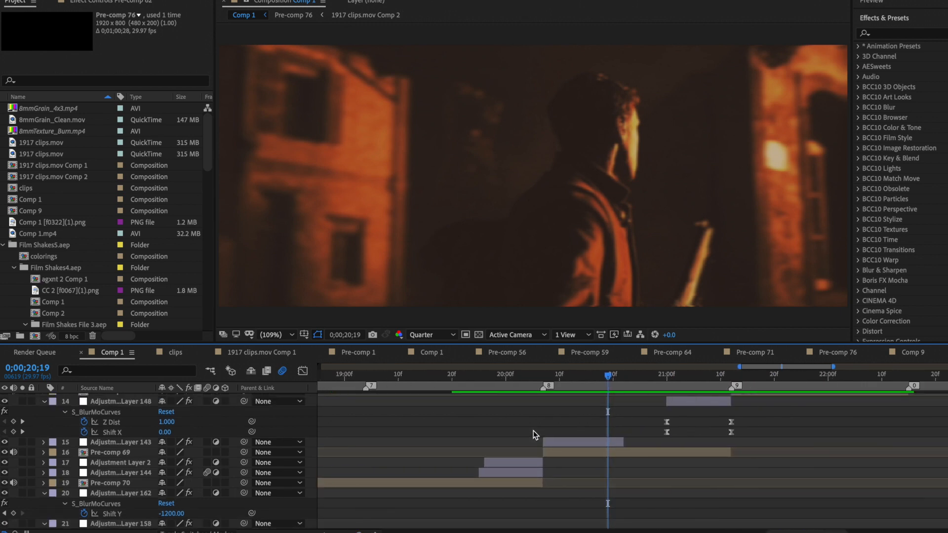
left_click_drag(501, 382, 597, 378)
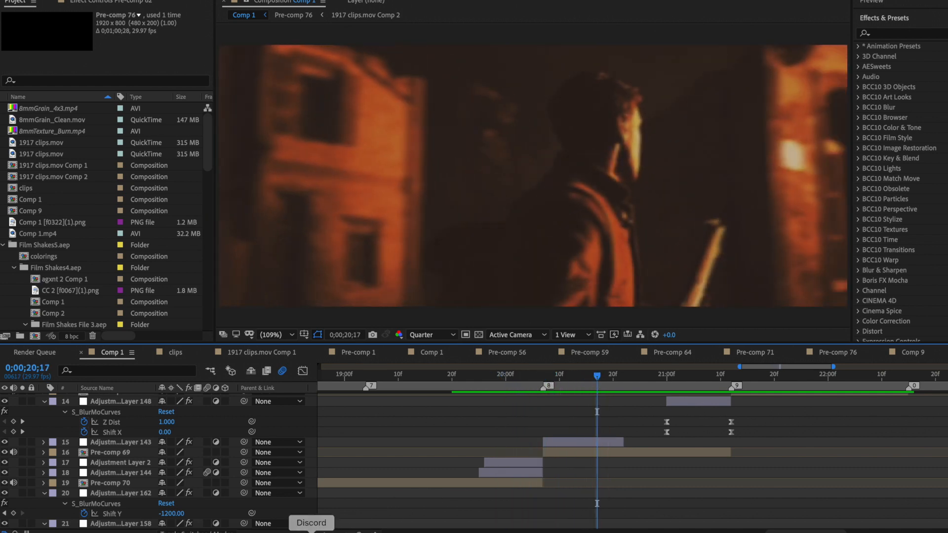
- Preview Comp 1 from 0;00;12;02 and scrub back over the trench shot to 0;00;11;24
left_click_drag(360, 532, 346, 532)
scroll(428, 427, "down", 3)
scroll(429, 426, "down", 5)
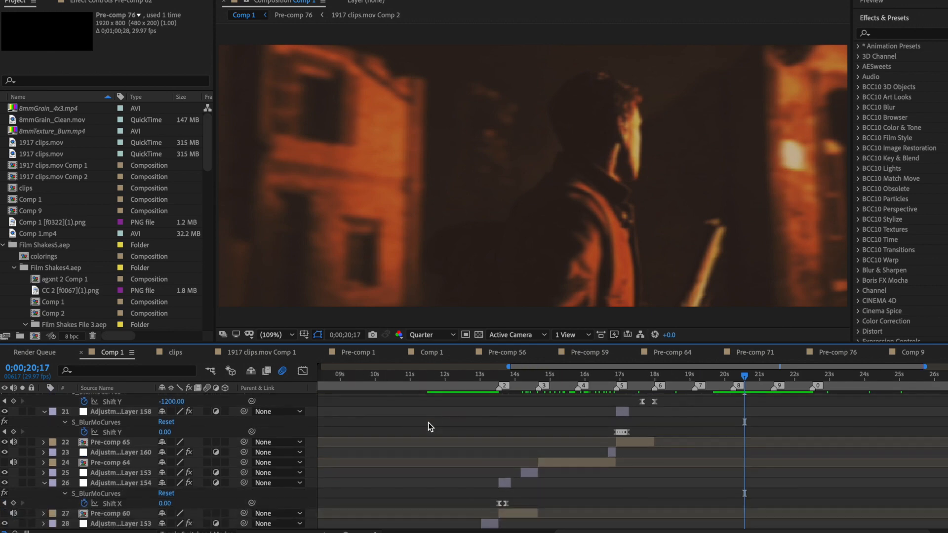
mouse_move(456, 375)
left_mouse_down()
mouse_move(462, 380)
mouse_move(375, 378)
mouse_move(434, 369)
mouse_move(402, 369)
mouse_move(448, 375)
left_mouse_up()
key("space")
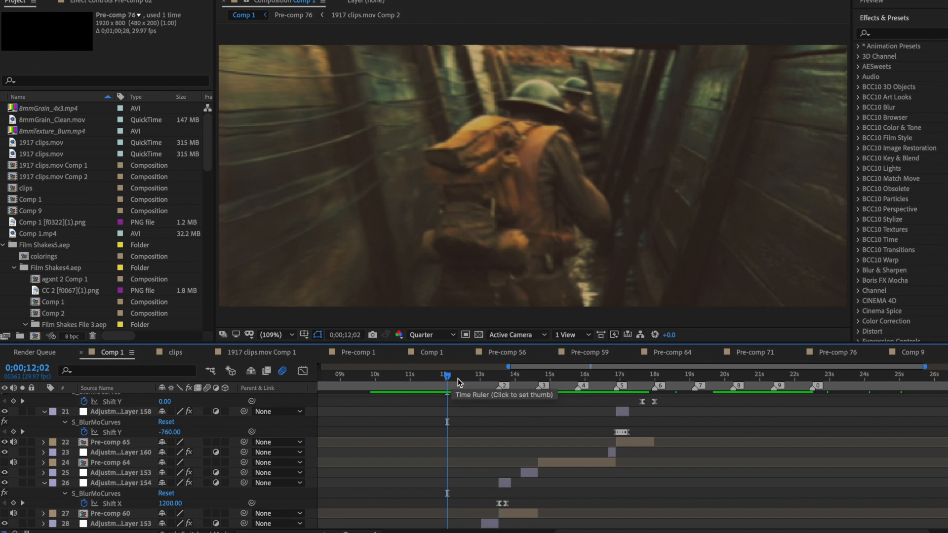
mouse_move(427, 380)
left_mouse_down()
mouse_move(453, 381)
mouse_move(408, 378)
mouse_move(439, 378)
left_mouse_up()
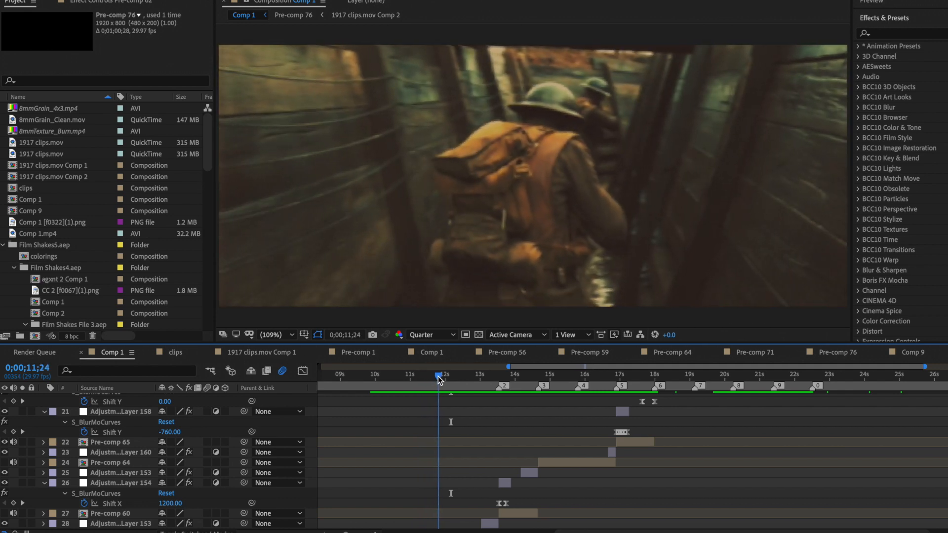
- Move the current time to the start of Pre-comp 69 at 0;00;20;07 with its layers enlarged in the timeline
scroll(439, 377, "right", 3)
scroll(439, 378, "up", 5)
left_click(664, 375)
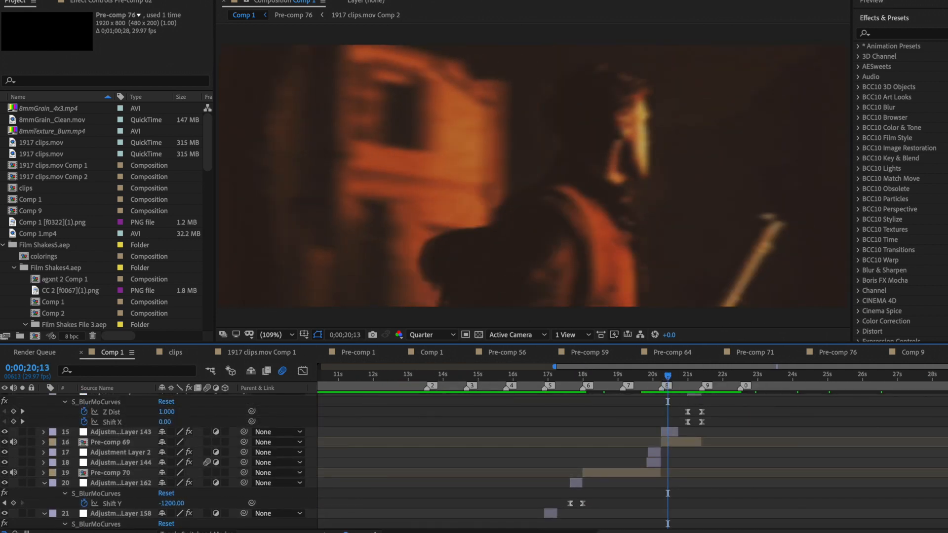
key("equal")
key("equal")
key("equal")
scroll(503, 474, "right", 3)
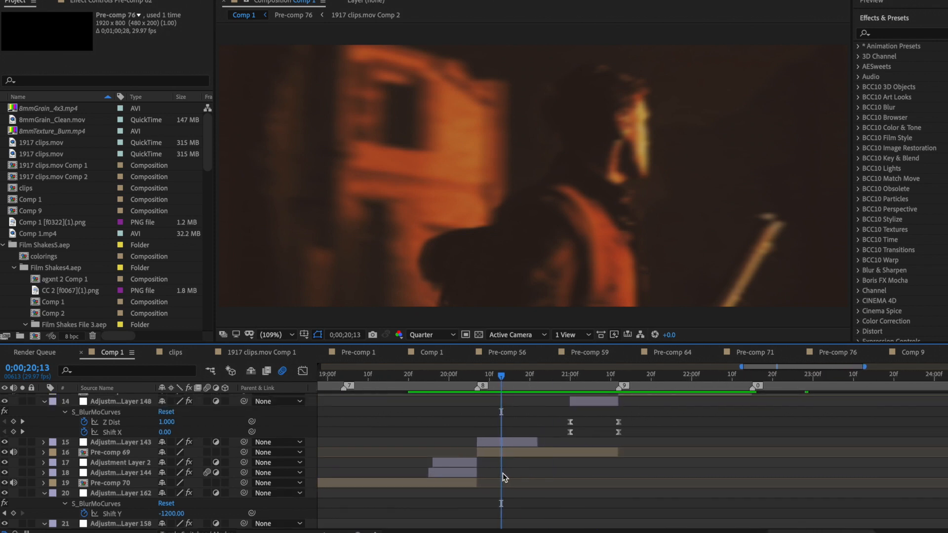
scroll(503, 474, "up", 2)
left_click(453, 374)
- Show the S_BlurMoCurves settings of Adjustment Layer 143 and reveal its keyframed properties
left_click(468, 452)
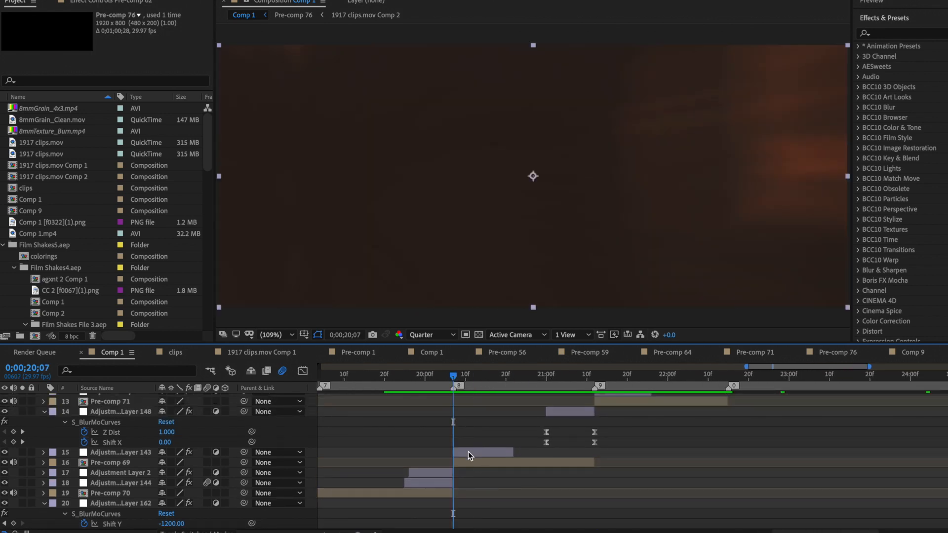
left_click(101, 3)
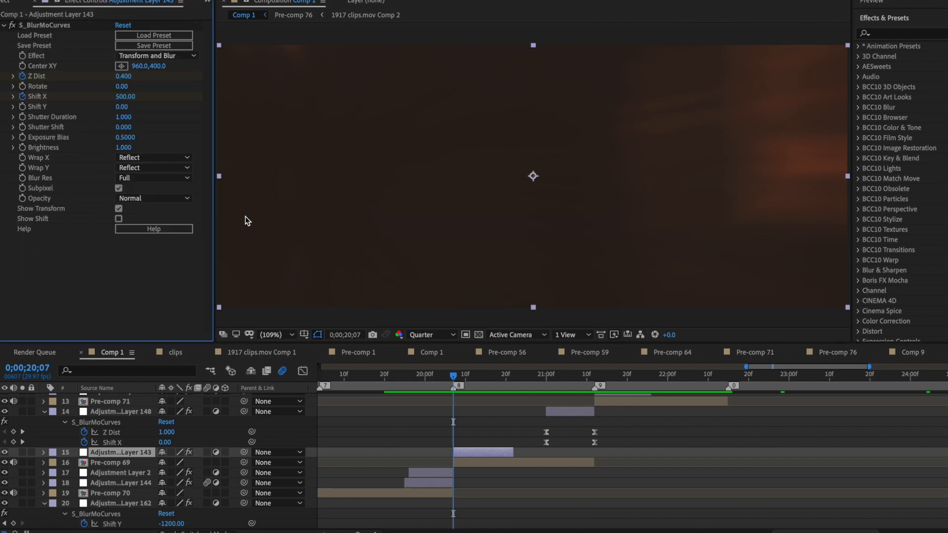
left_click(483, 454)
key("u")
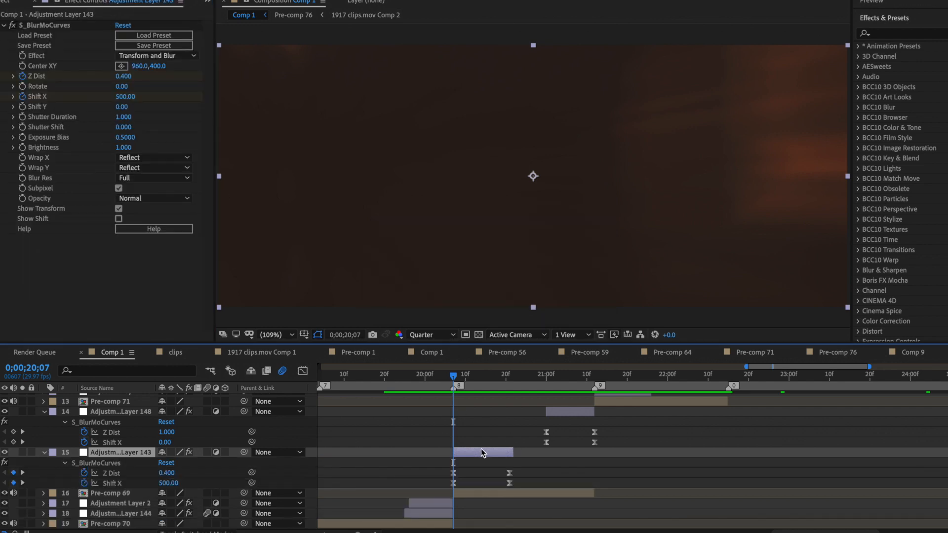
- Scrub repeatedly between Adjustment Layer 143's start and end keyframes to review its Z Dist and Shift X animation
left_click_drag(455, 376, 511, 384)
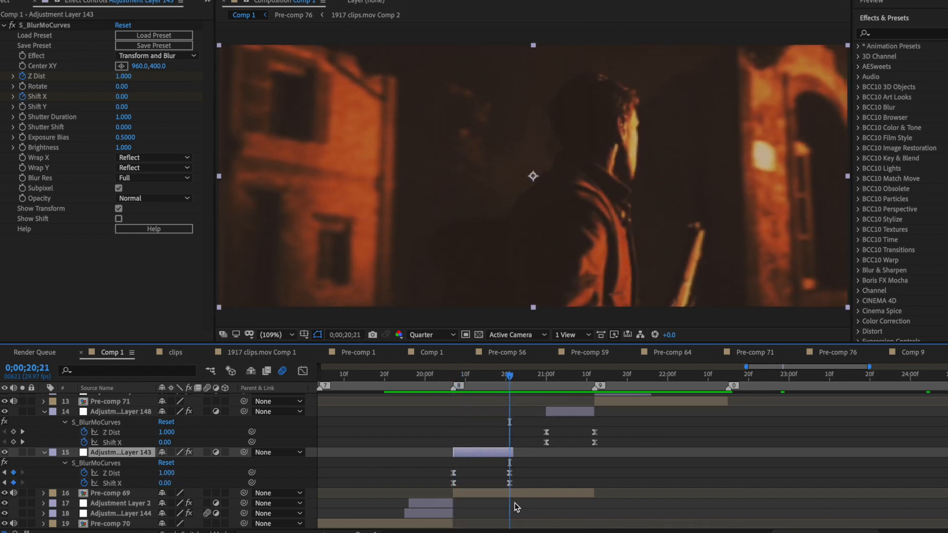
left_click(452, 378)
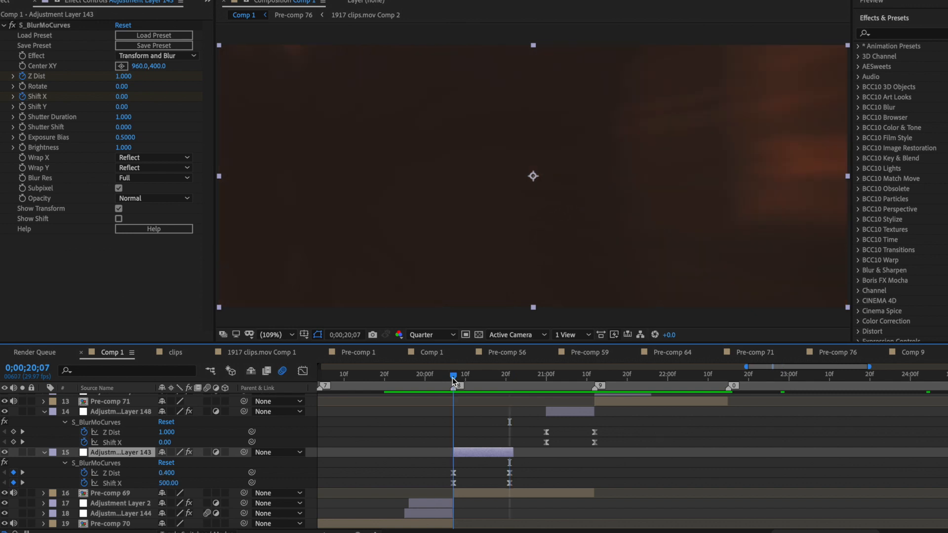
left_click_drag(455, 377, 505, 378)
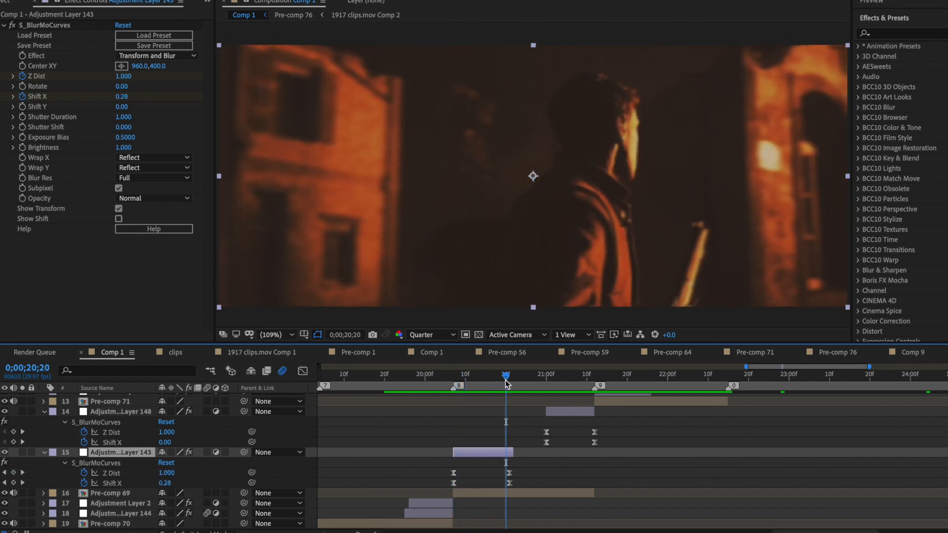
left_click(454, 378)
left_click_drag(454, 378, 498, 377)
- Hide Adjustment Layer 143, then open Pre-comp 69 with its Adjustment Layer 163 selected
left_click(4, 453)
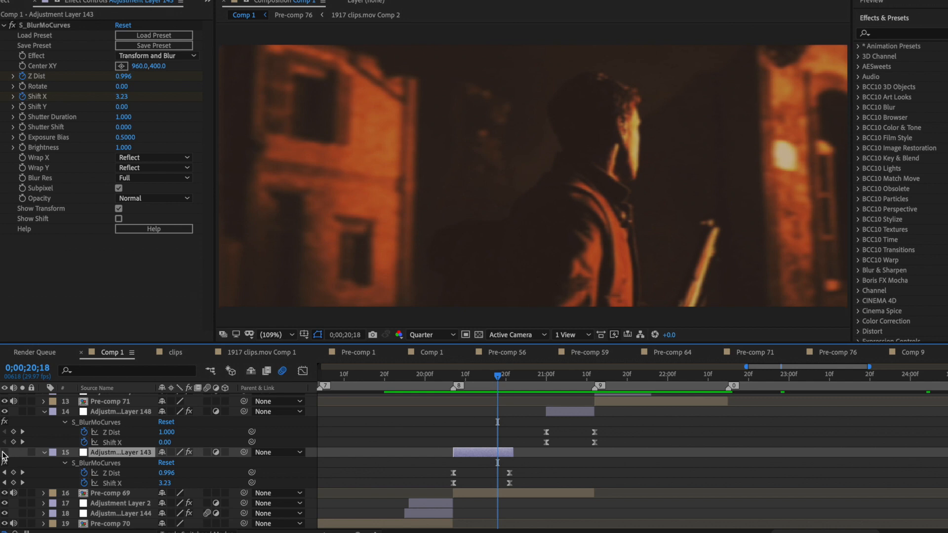
double_click(475, 491)
left_click(542, 399)
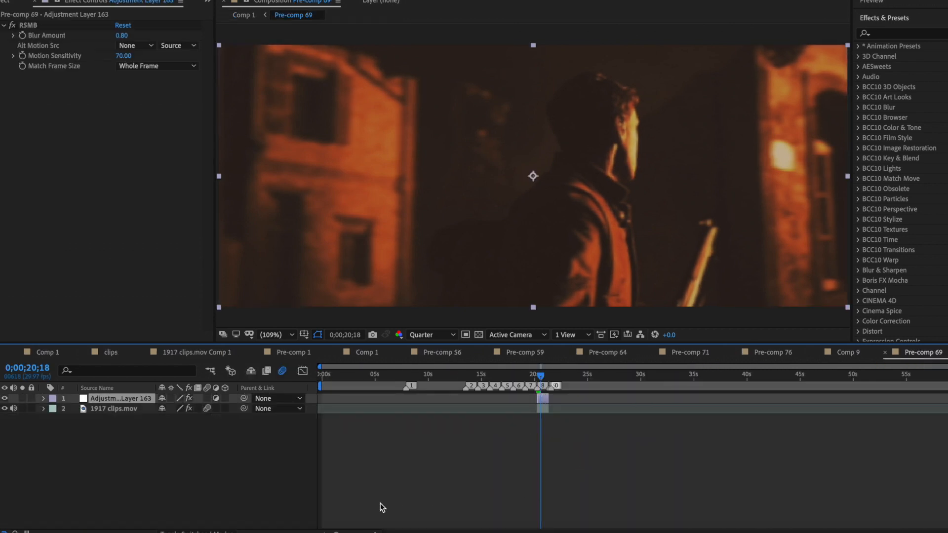
- Hide Adjustment Layer 163, which carries the RSMB effect, in Pre-comp 69
key("equal")
key("equal")
key("equal")
key("equal")
key("equal")
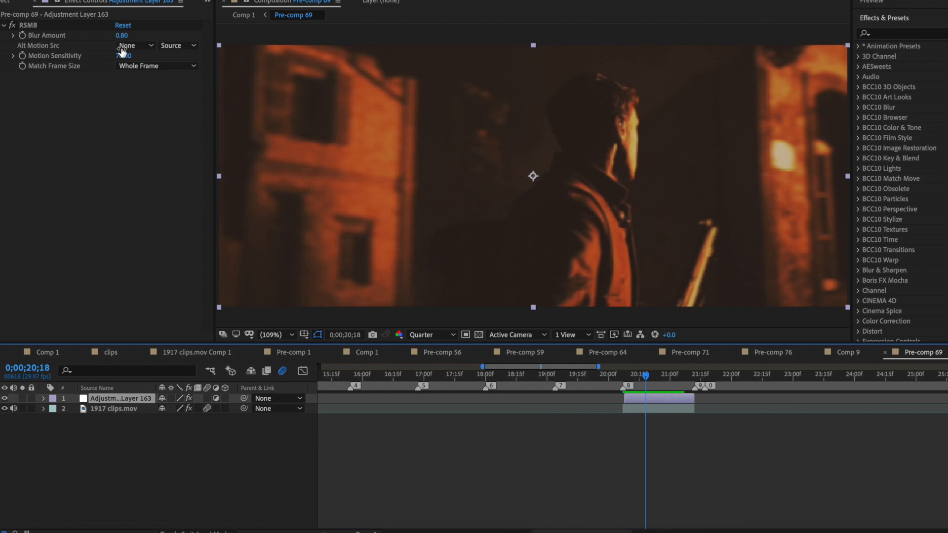
left_click(5, 399)
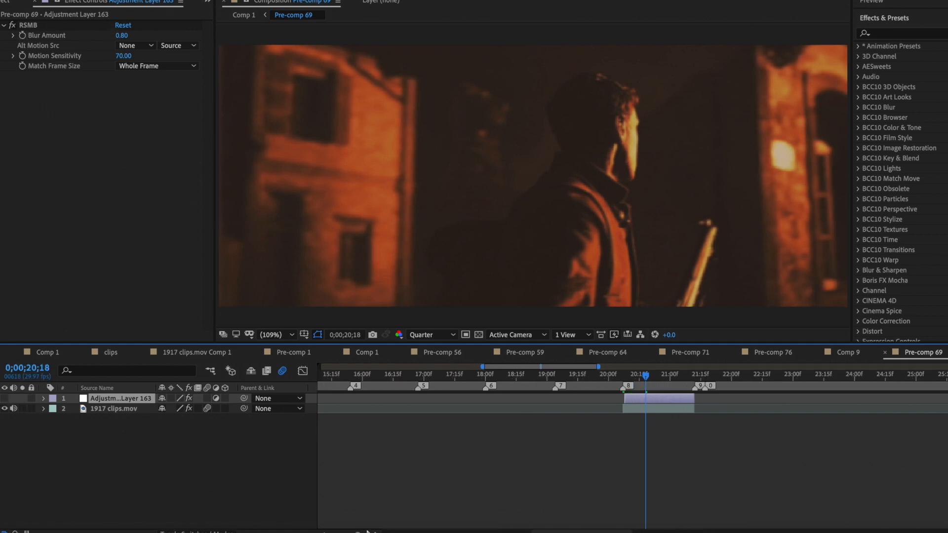
- Show the Twixtor Pro settings of the 1917 clips.mov layer and reveal its Speed % keyframes
key("equal")
key("equal")
key("equal")
key("equal")
key("equal")
key("equal")
scroll(583, 401, "right", 5)
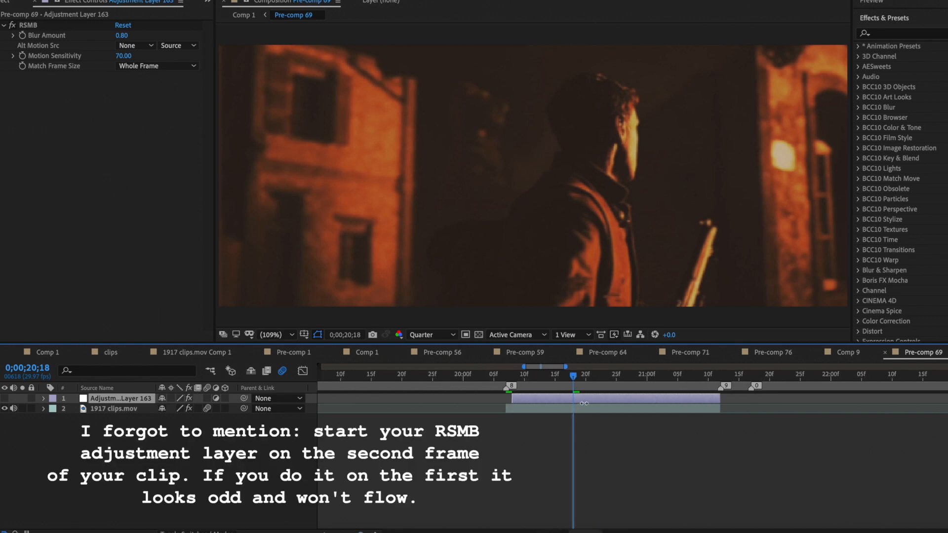
left_click(441, 409)
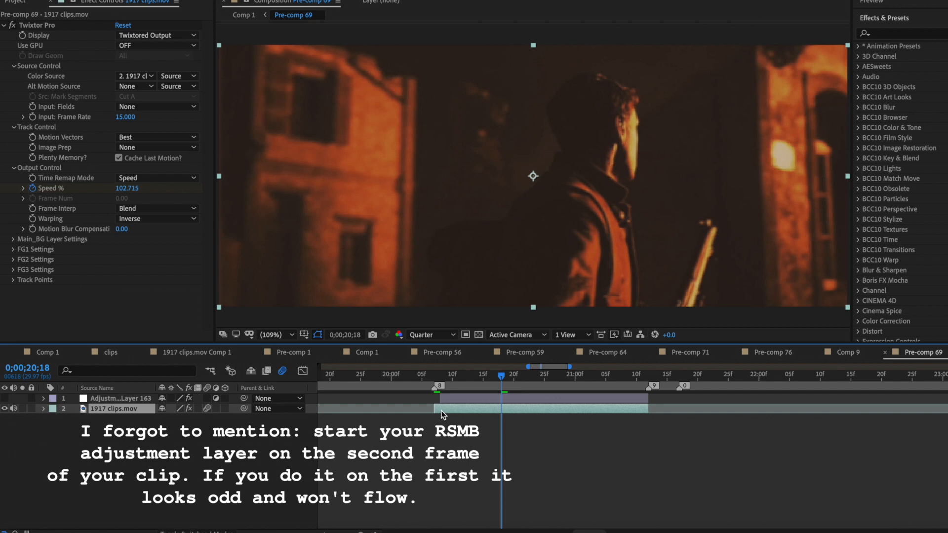
key("u")
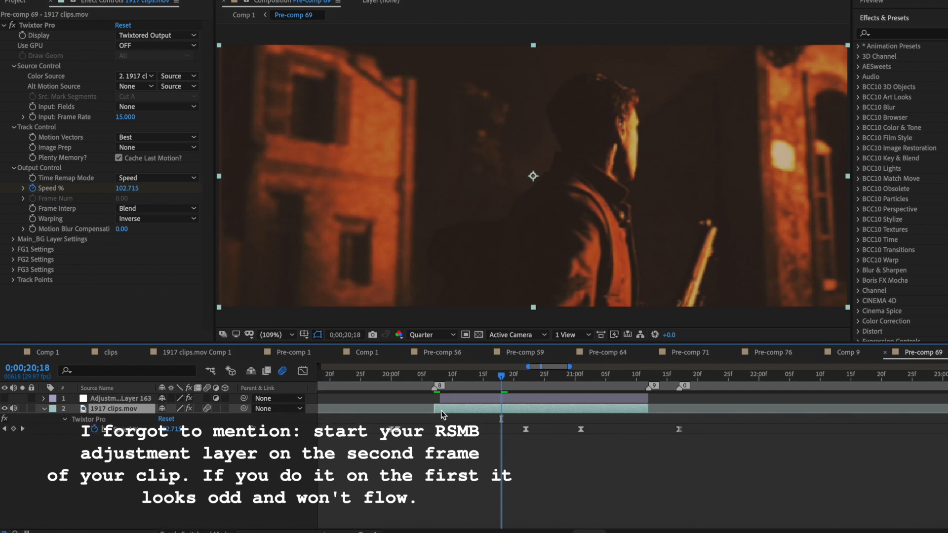
- Scrub the Twixtor Speed % keyframes from the clip's start to 0;00;20;22 and preview from 0;00;20;00
scroll(441, 411, "left", 2)
left_click_drag(385, 377, 478, 385)
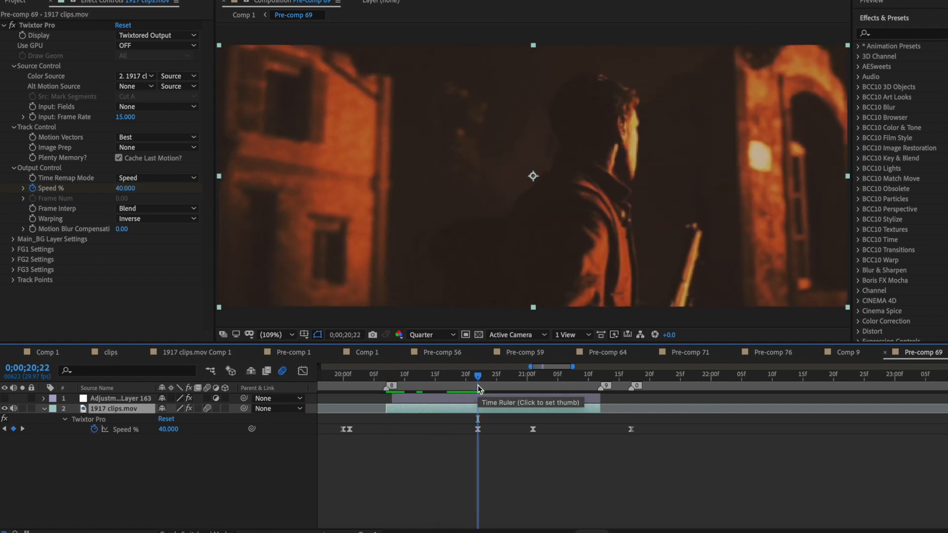
left_click(386, 375)
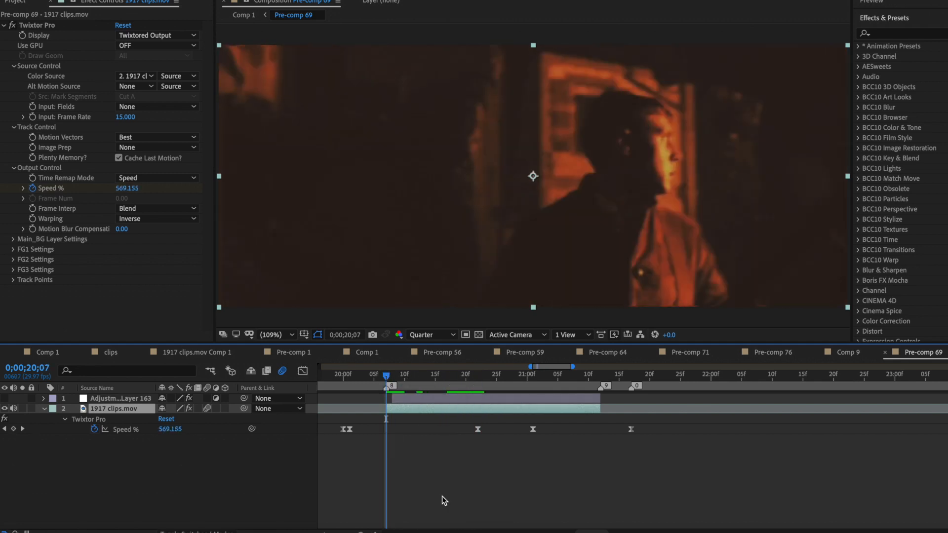
key("j")
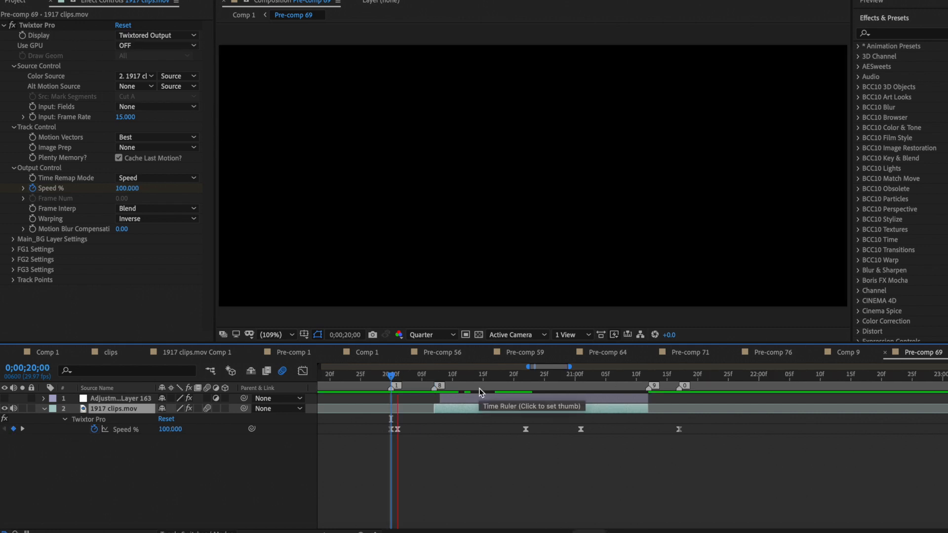
key("space")
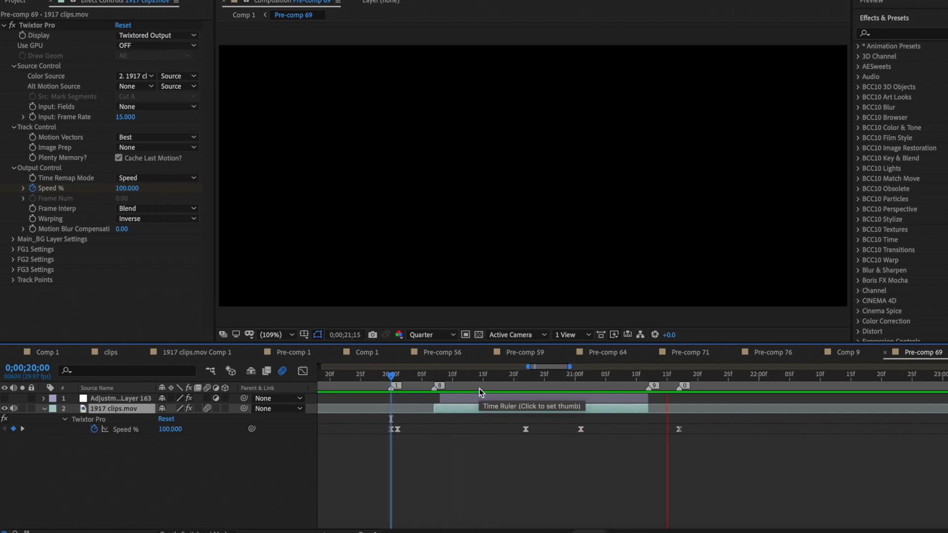
- Delete the Twixtor Pro effect from the 1917 clips.mov layer in Pre-comp 69
left_click(386, 376)
left_click(38, 26)
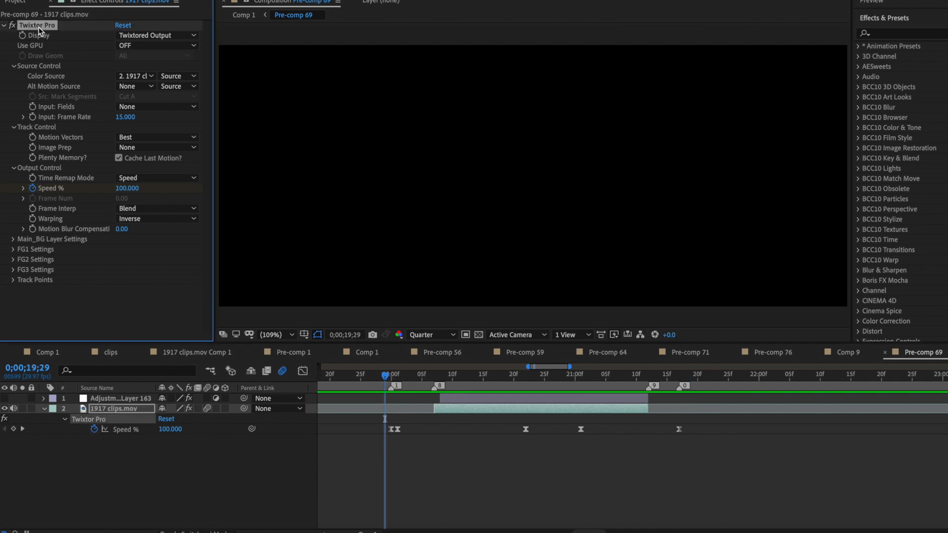
key("Delete")
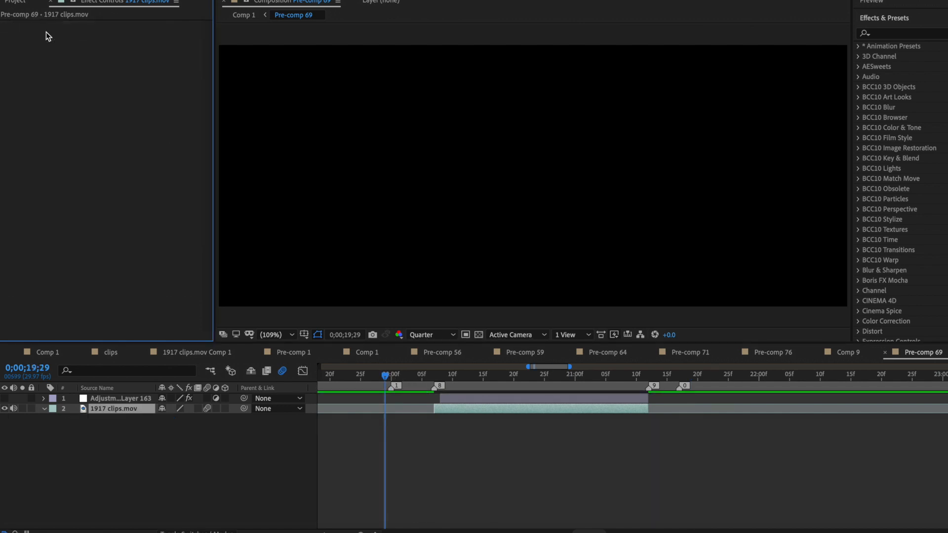
- With the time at 0;00;20;00, find Twixtor Pro and apply it to 1917 clips.mov, then scrub the clip to 0;00;20;14
left_click(395, 379)
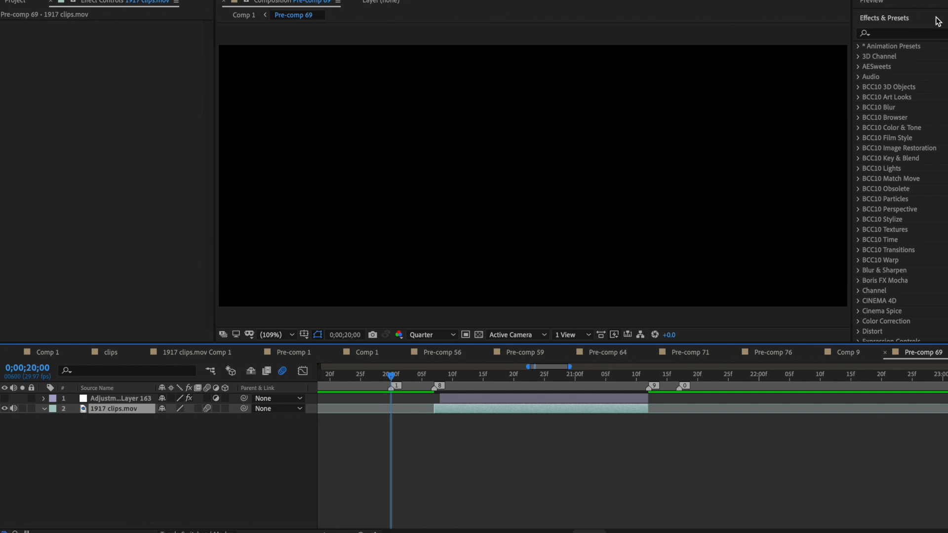
left_click(899, 35)
type("x")
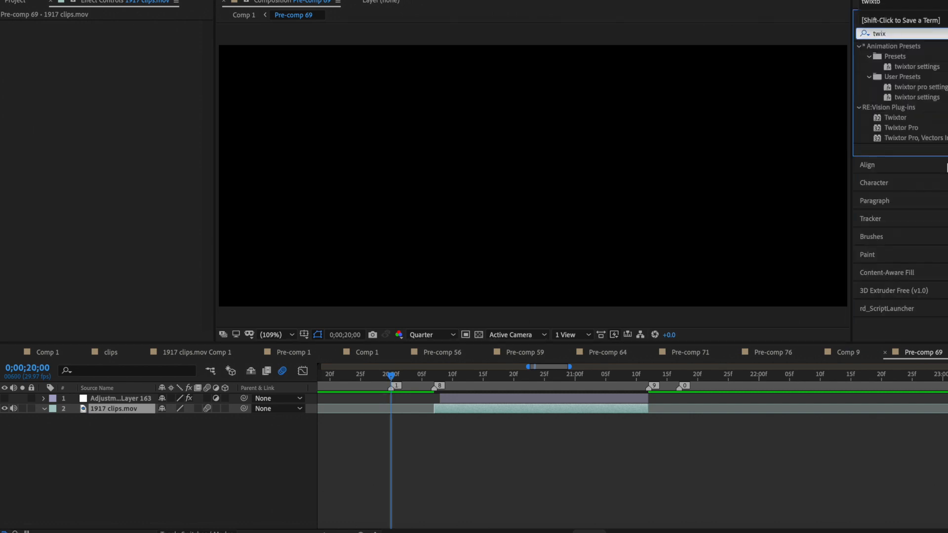
double_click(907, 130)
left_click(470, 389)
left_click_drag(471, 388, 479, 389)
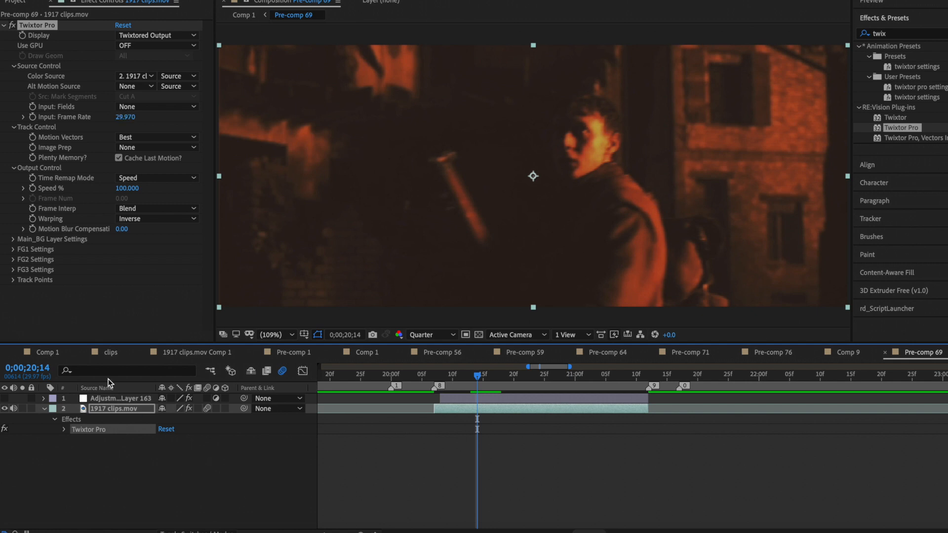
- Look through the clips and S_BlurMoCurves layers of Comp 1 from 0;00;22;00 onward
left_click(49, 352)
left_click(668, 380)
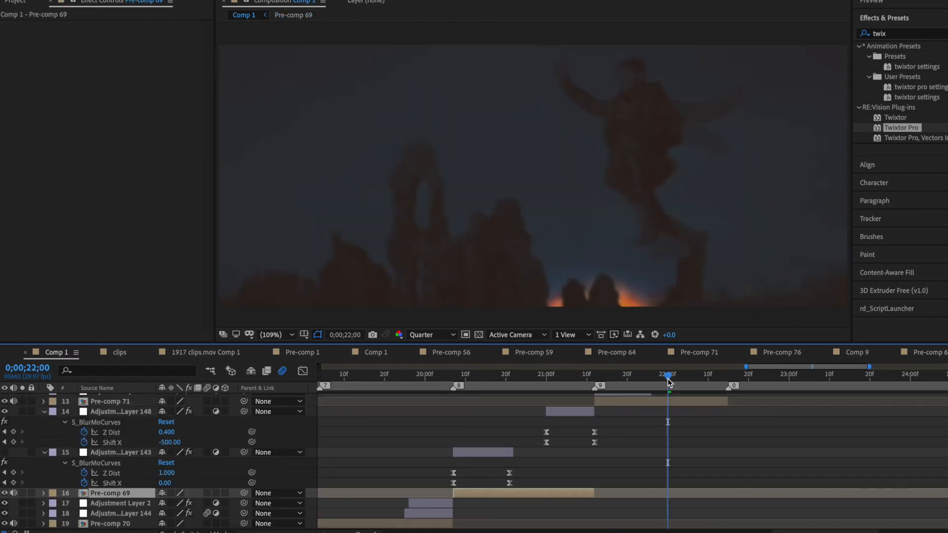
scroll(669, 379, "up", 5)
scroll(668, 380, "right", 4)
left_click(631, 380)
scroll(632, 381, "right", 4)
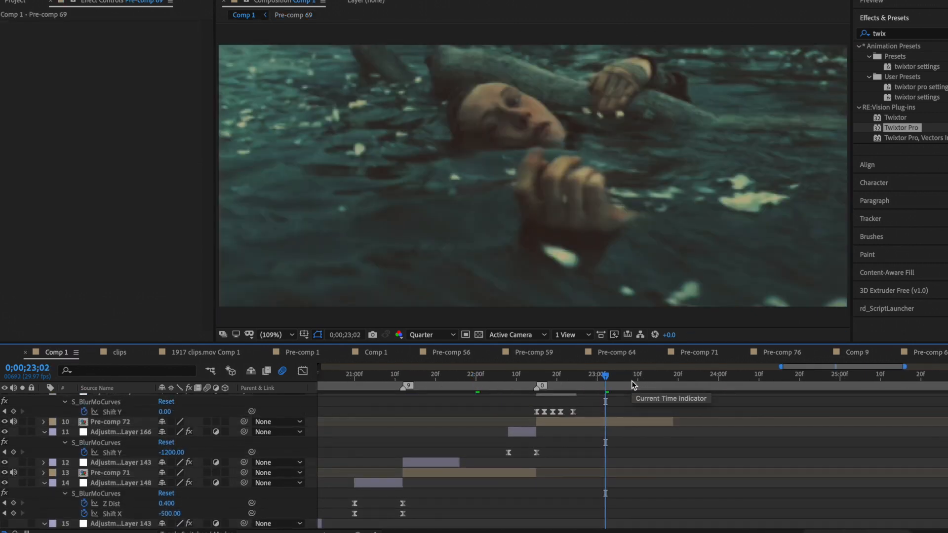
scroll(632, 380, "up", 5)
- Scrub the forest clip to 0;00;24;07, then open Pre-comp 73 and show the Twixtor settings of its 1917 clips.mov layer
left_click(615, 392)
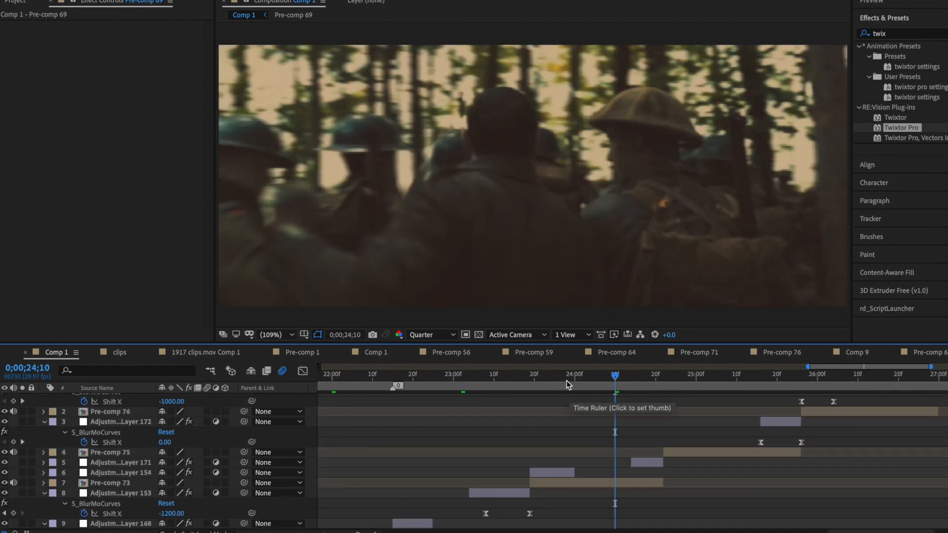
left_click_drag(546, 383, 603, 379)
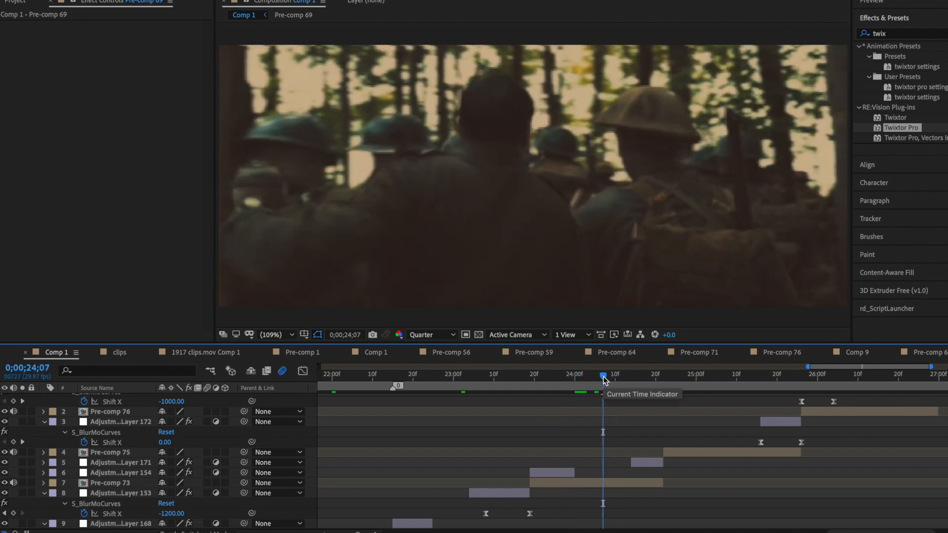
double_click(593, 488)
left_click(580, 410)
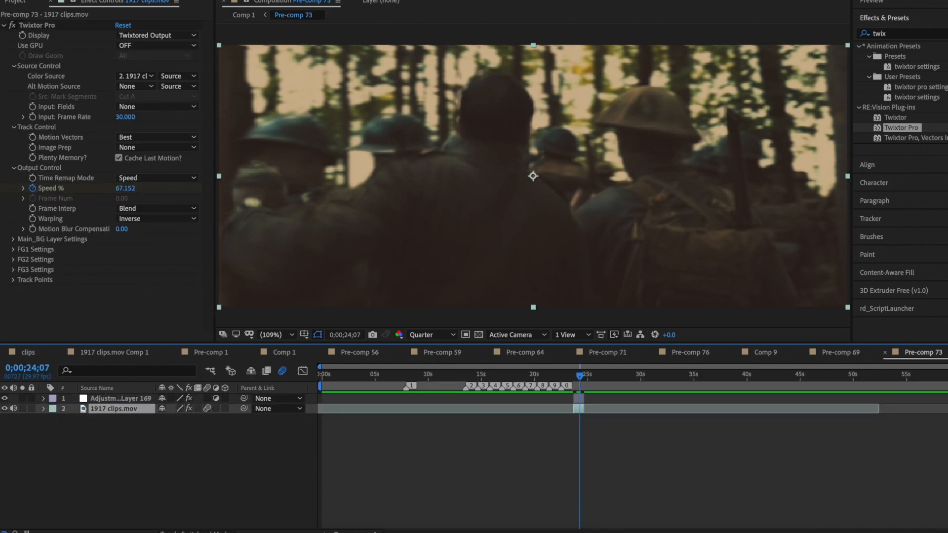
- Return to Pre-comp 69 and examine the clip's frames between 0;00;20;07 and 0;00;20;16 for its real frame rate
left_click(847, 353)
left_click(488, 374)
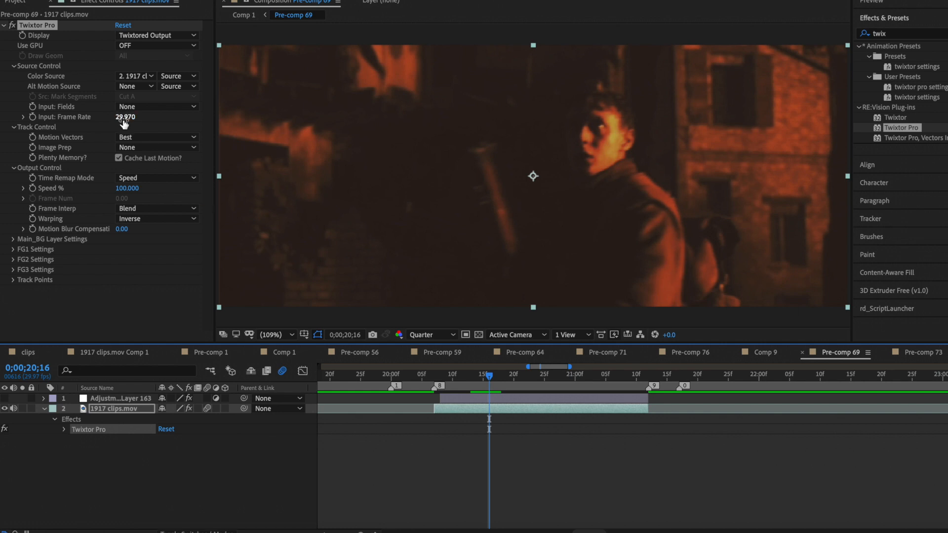
mouse_move(470, 378)
left_mouse_down()
mouse_move(499, 379)
mouse_move(478, 380)
left_mouse_up()
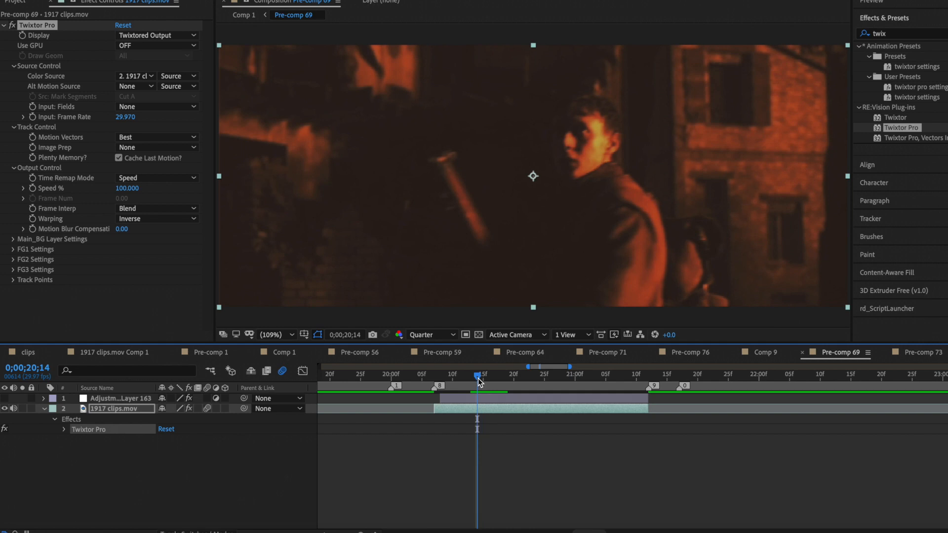
left_click(434, 376)
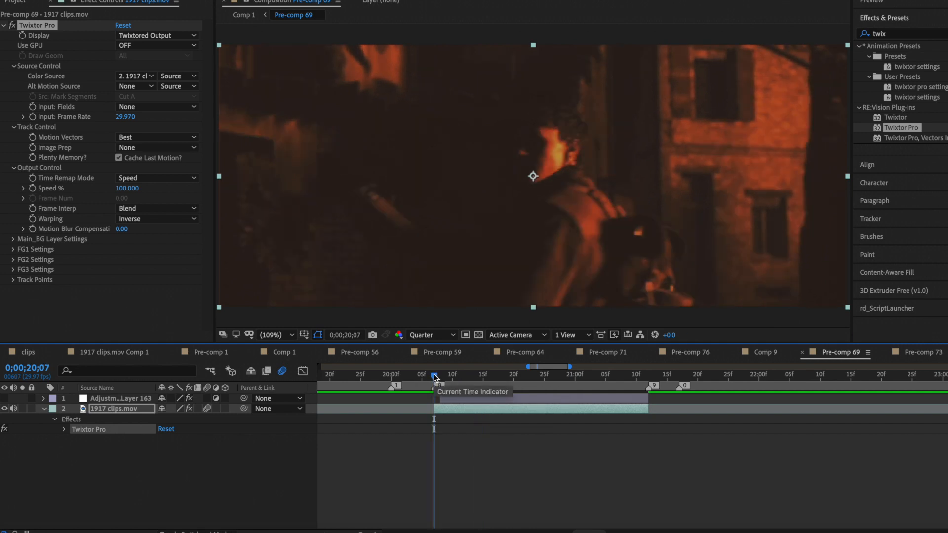
- At 0;00;20;00, set Twixtor Pro's input frame rate to 15 and start keyframing Speed %
left_click(391, 375)
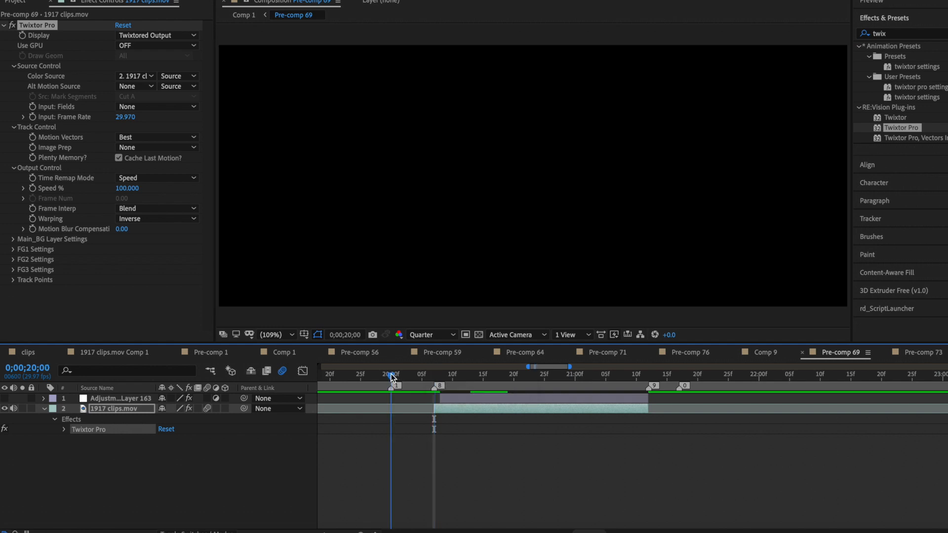
left_click(121, 118)
type("15")
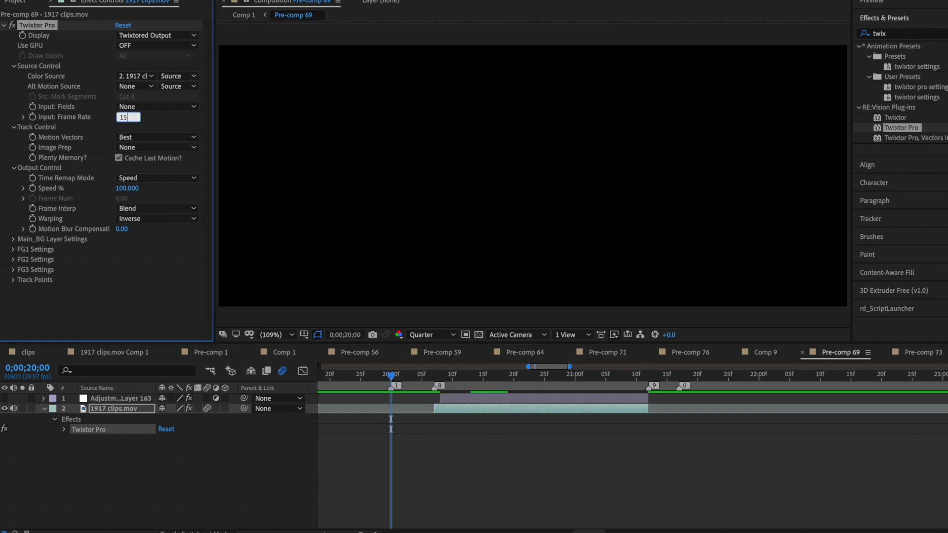
key("Return")
left_click(33, 189)
- Add a Twixtor Speed % keyframe of 500 at 0;00;20;01 on the 1917 clips.mov layer
left_click_drag(394, 378, 400, 381)
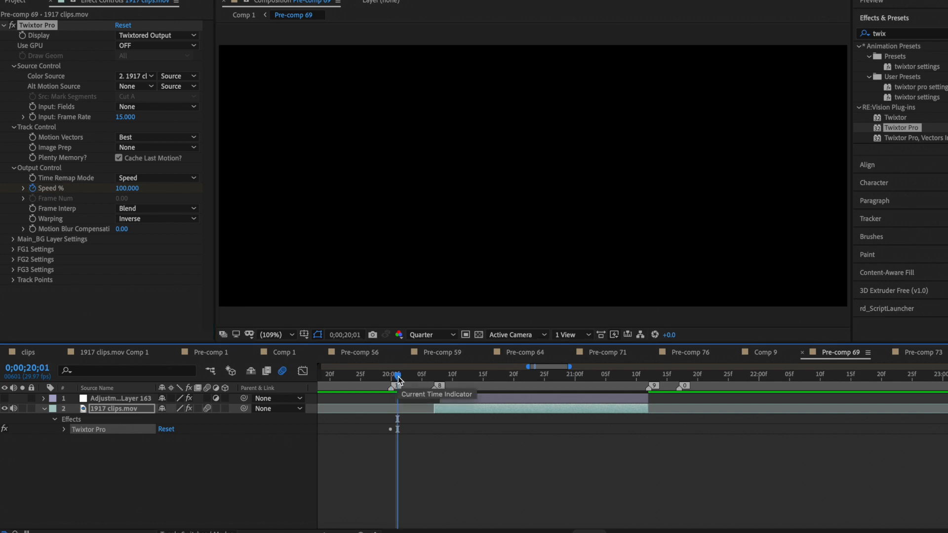
left_click(423, 455)
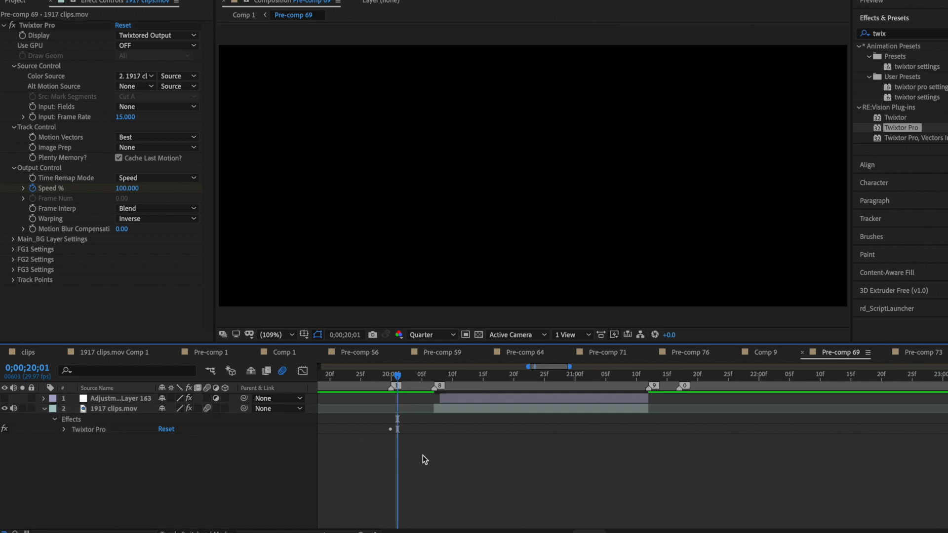
left_click(439, 408)
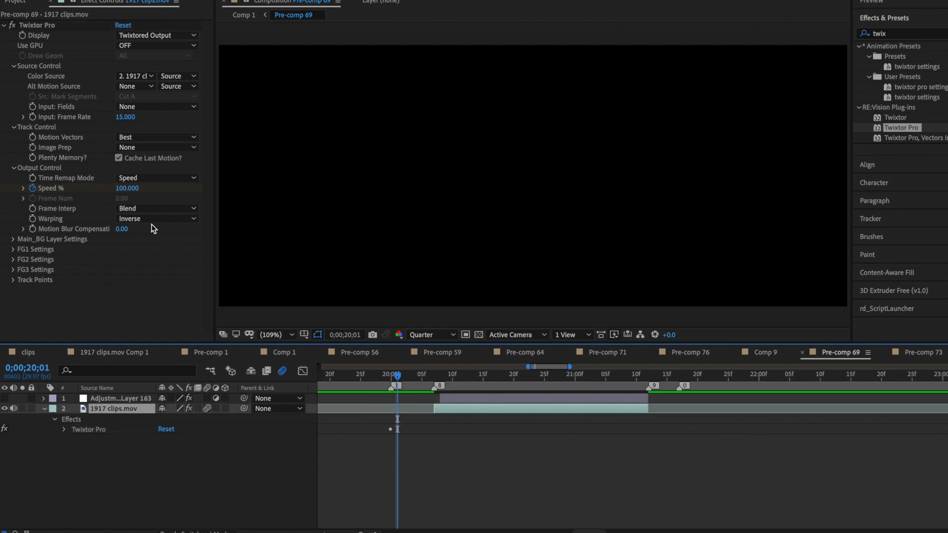
left_click(124, 192)
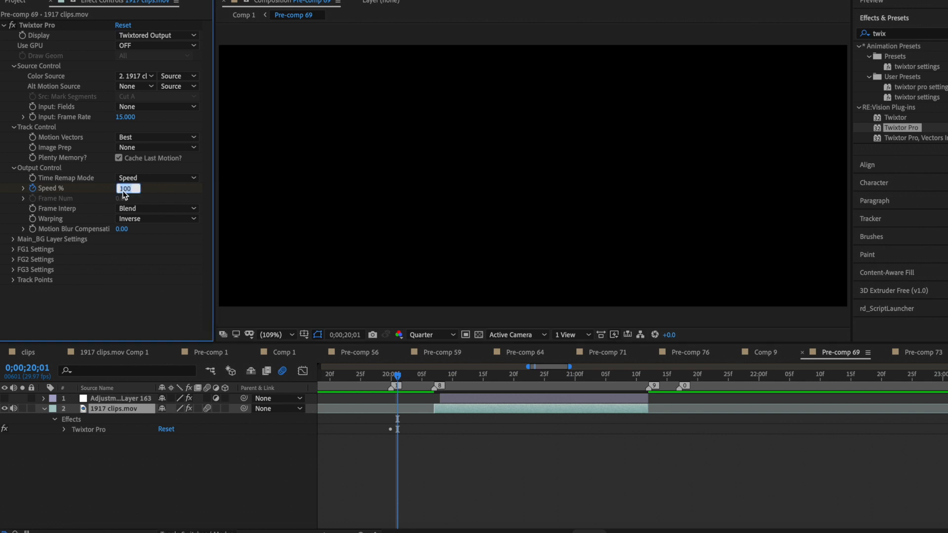
type("500")
key("Return")
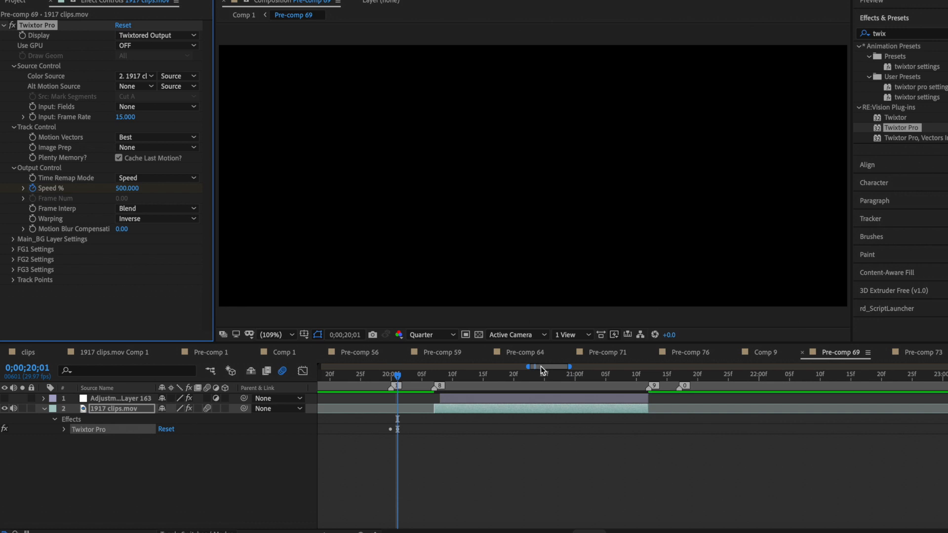
- Reveal the layer's keyframed properties and add a Speed % keyframe of 40 at 0;00;20;23
left_click(532, 378)
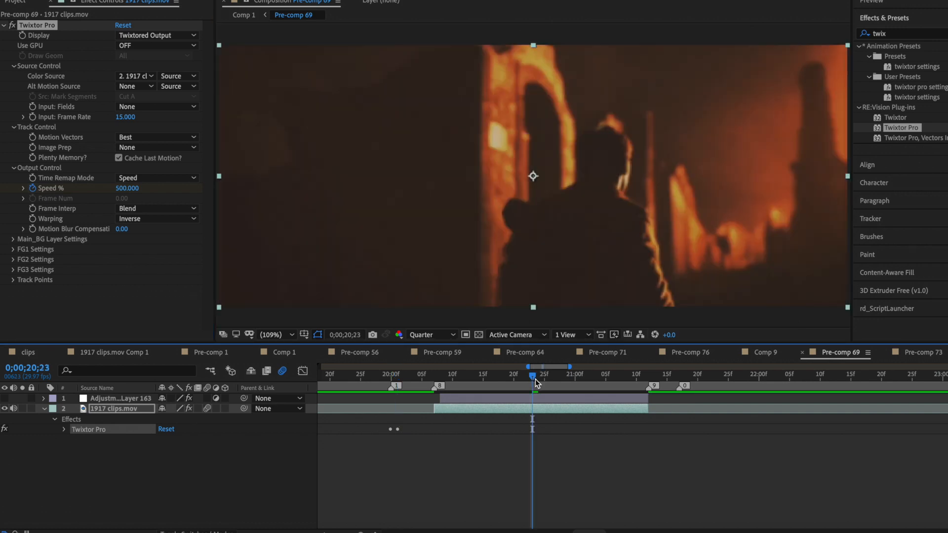
left_click(532, 409)
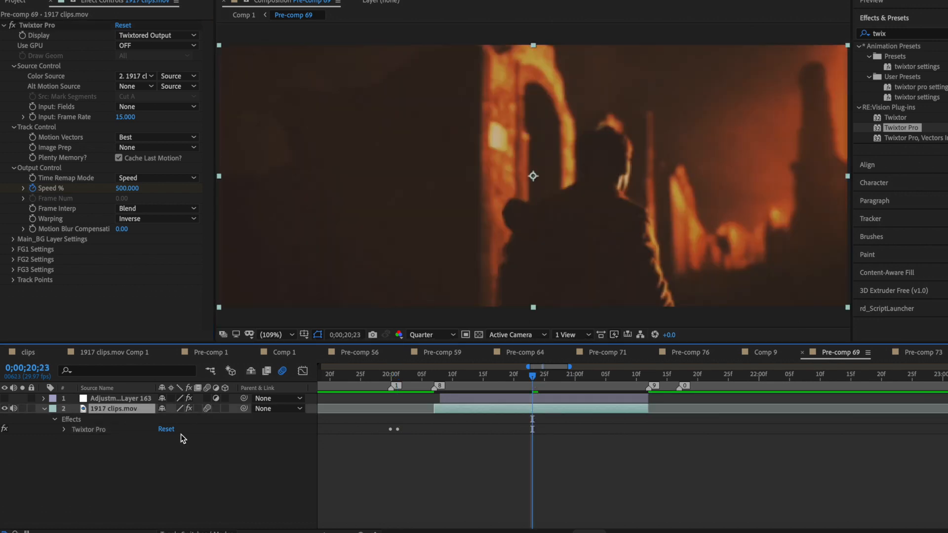
key("u")
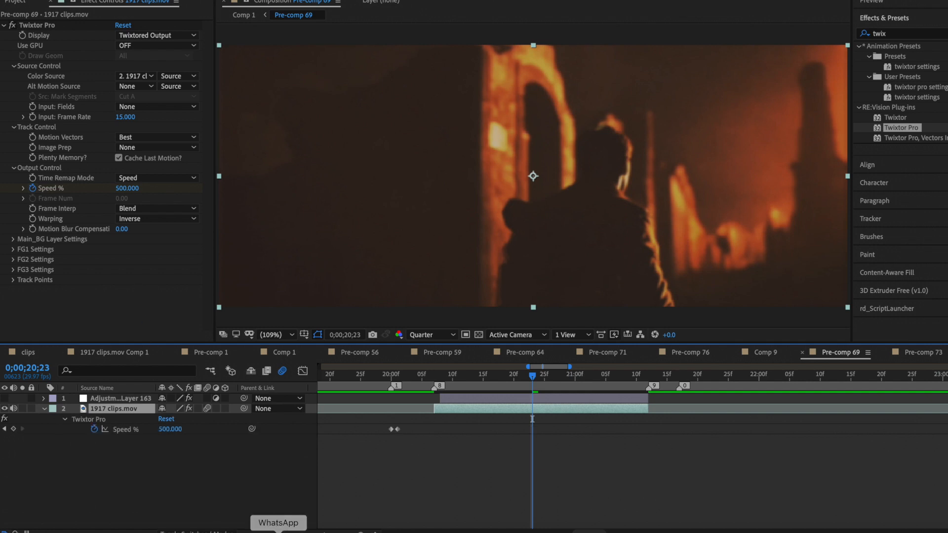
left_click(161, 431)
type("40")
key("Return")
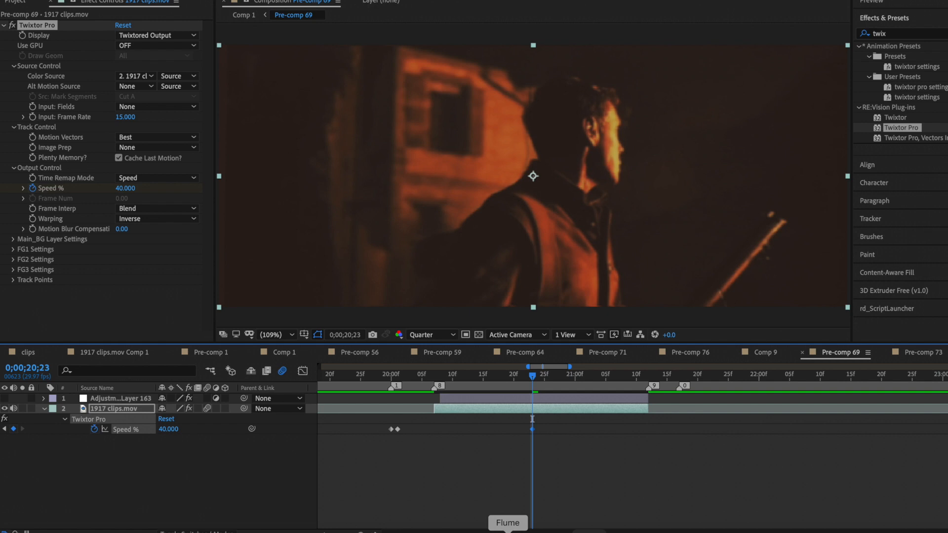
- Add a Speed % keyframe of 300 at 0;00;21;17, past the end of the clip
left_click(680, 377)
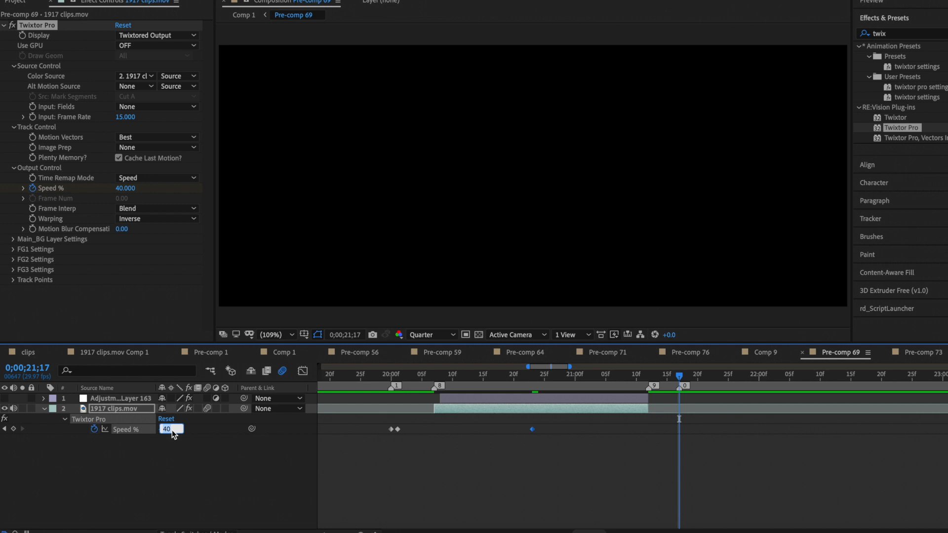
type("300")
key("Return")
- Preview the speed-ramped clip from 0;00;20;03 and repeatedly from its start at 0;00;20;07
left_click(410, 376)
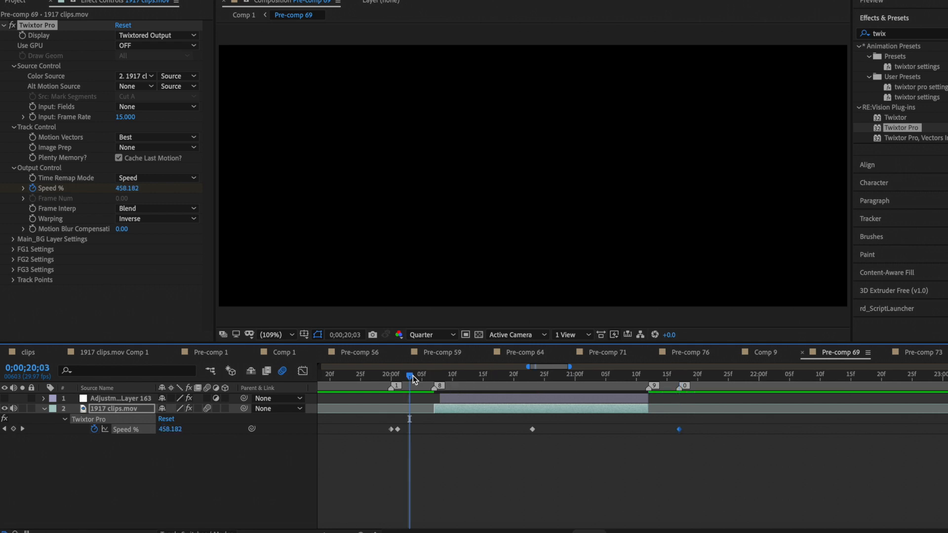
key("space")
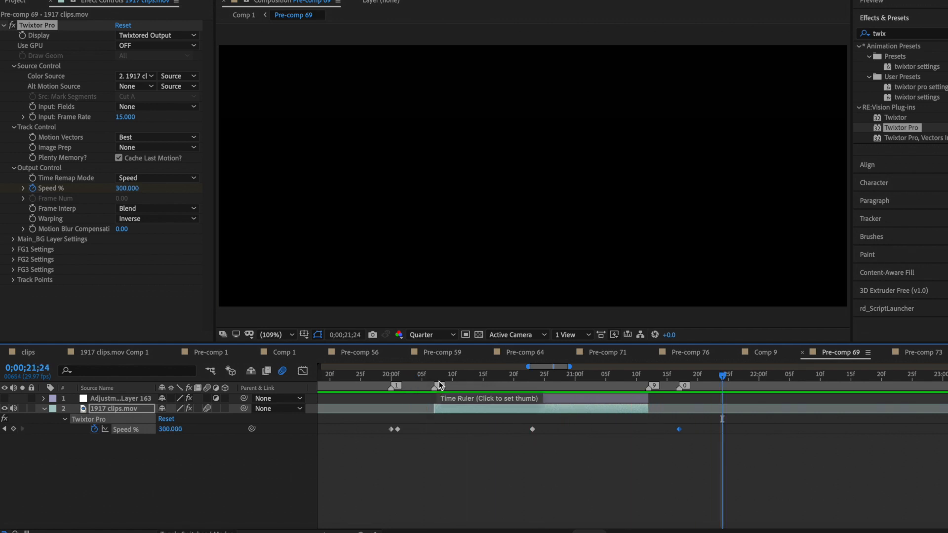
left_click(435, 376)
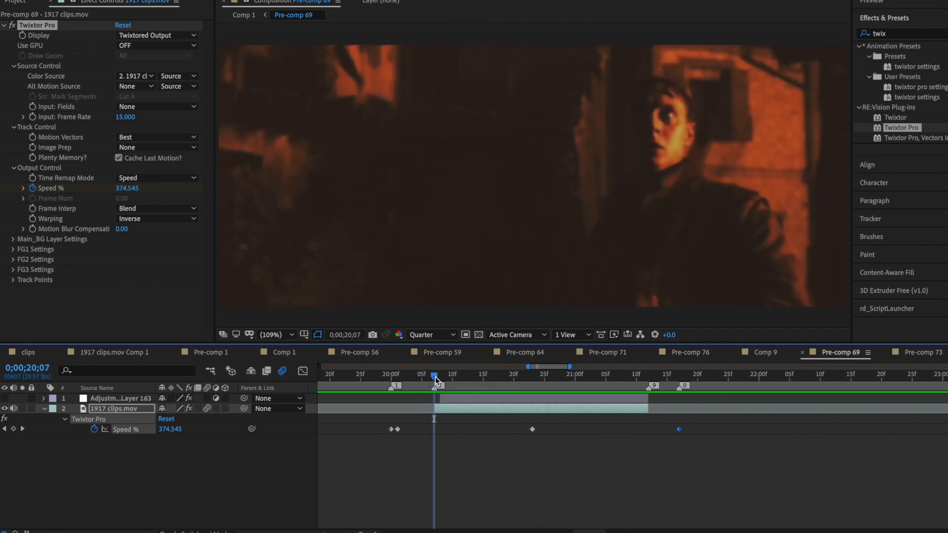
key("space")
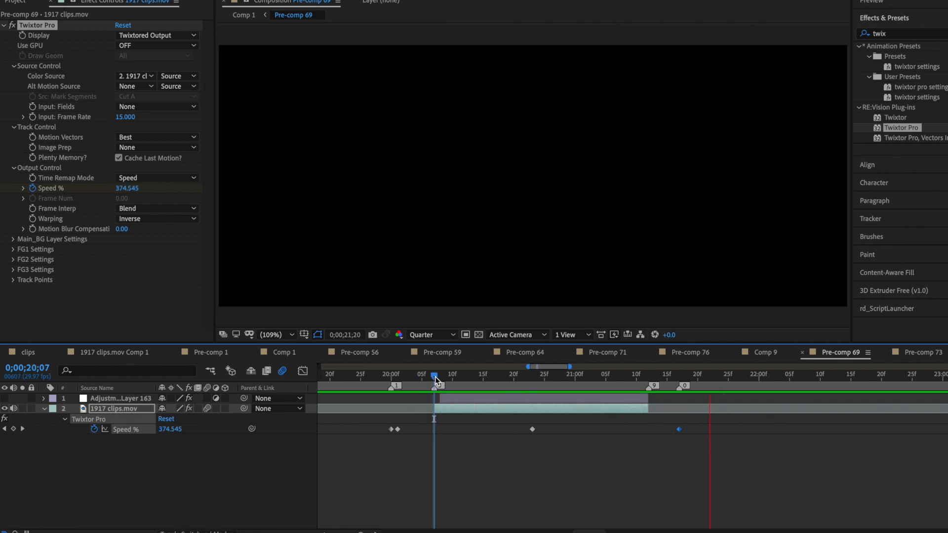
key("space")
key("space")
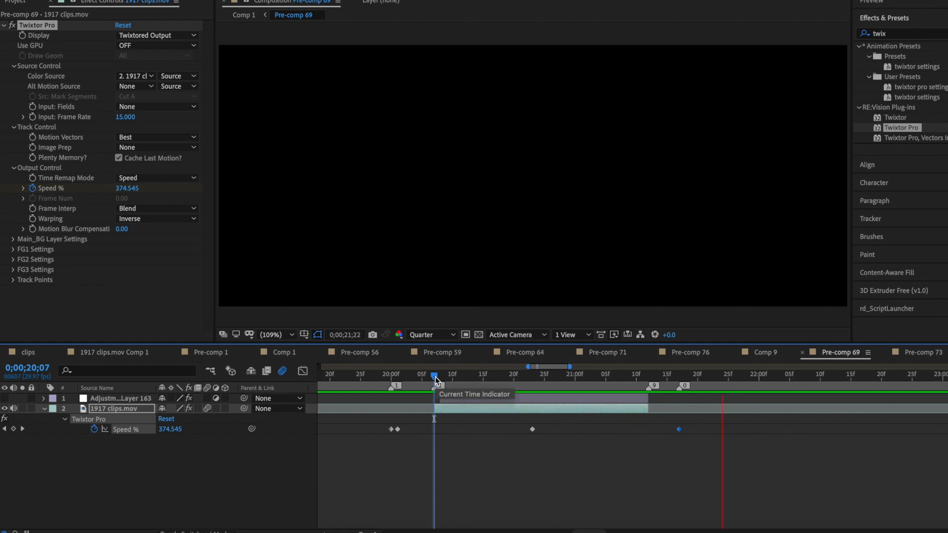
mouse_move(434, 378)
left_mouse_down()
mouse_move(502, 377)
mouse_move(435, 378)
left_mouse_up()
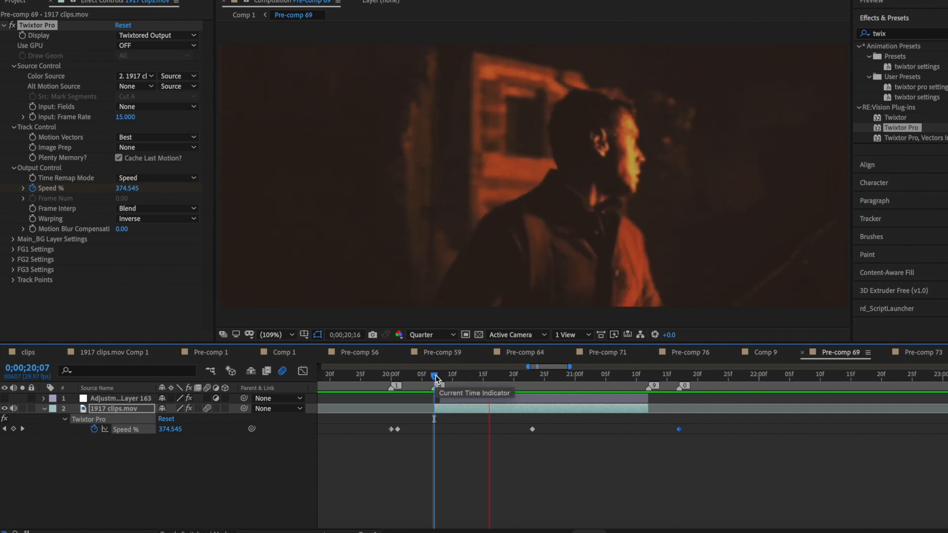
- Set the Speed % keyframe at 0;00;20;01 to 570
left_click_drag(436, 375, 398, 376)
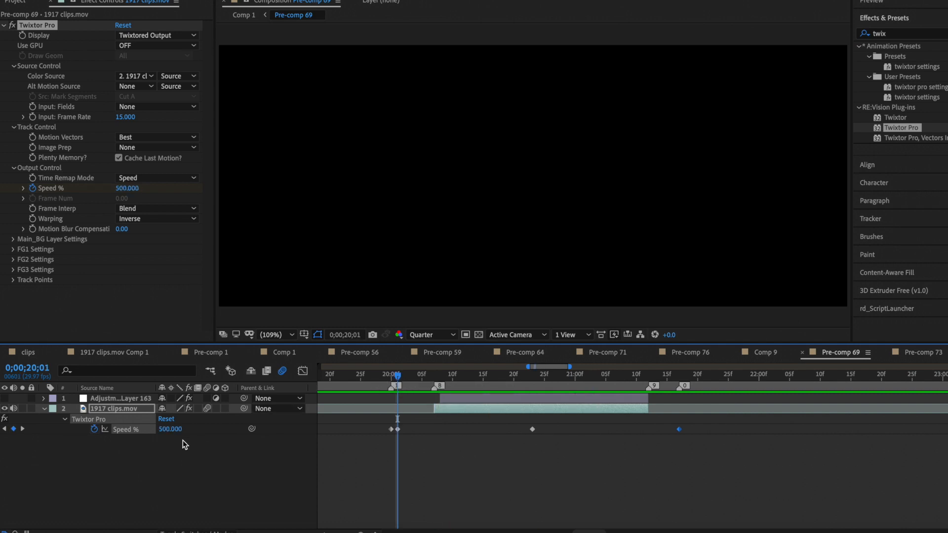
left_click(174, 430)
type("570")
key("Return")
- Preview the ramp from 0;00;20;01 and 0;00;20;07, then go to the last Speed % keyframe at 0;00;21;17
key("space")
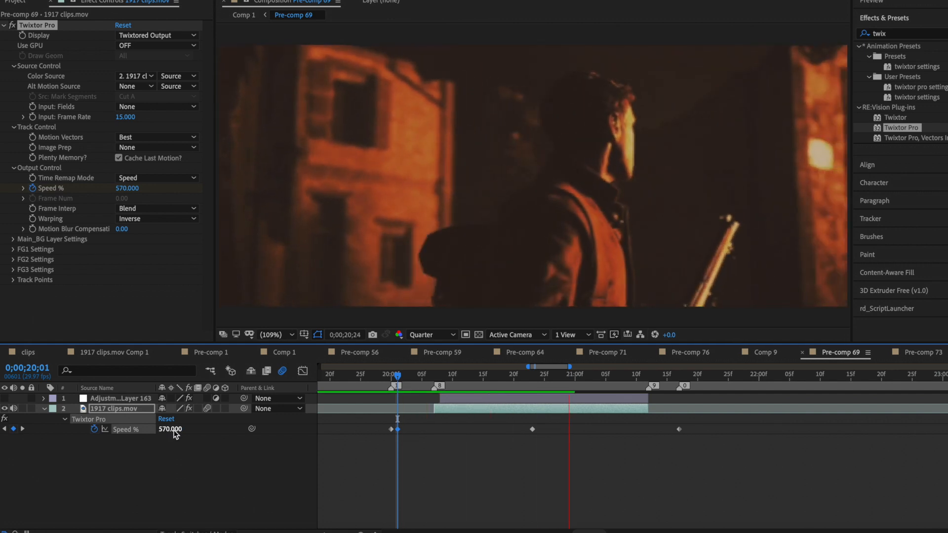
key("space")
left_click(435, 374)
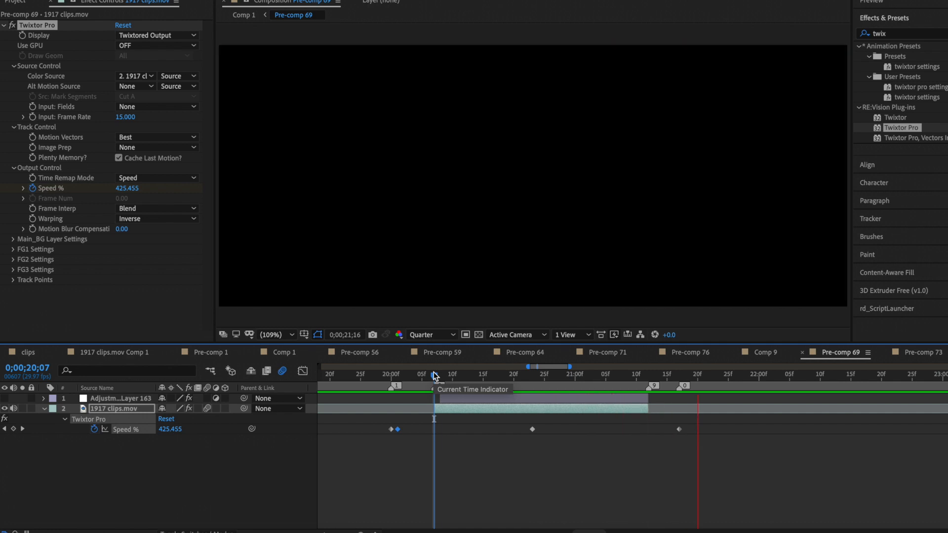
key("space")
left_click(679, 378)
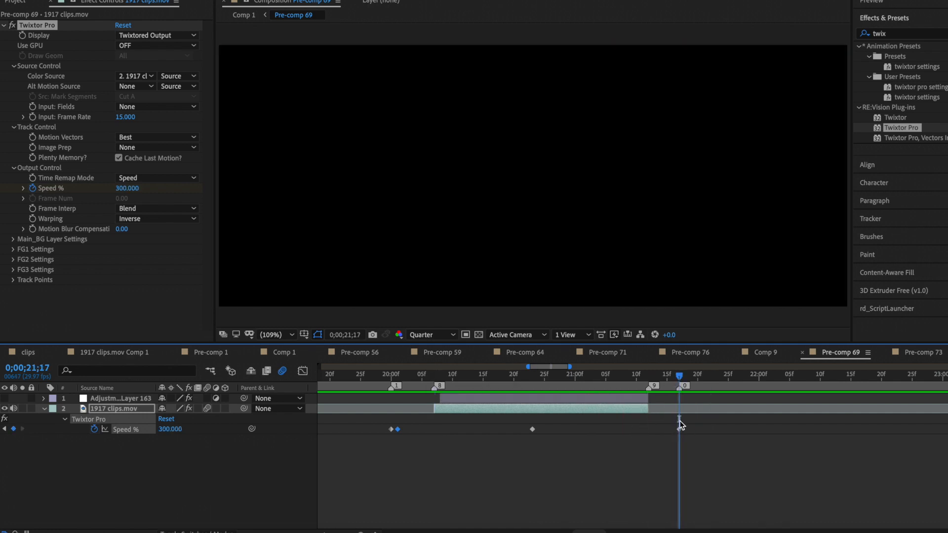
- Select all four Speed % keyframes and preview the unsmoothed ramp from 0;00;20;07
left_click_drag(697, 428, 374, 472)
left_click_drag(475, 376, 434, 376)
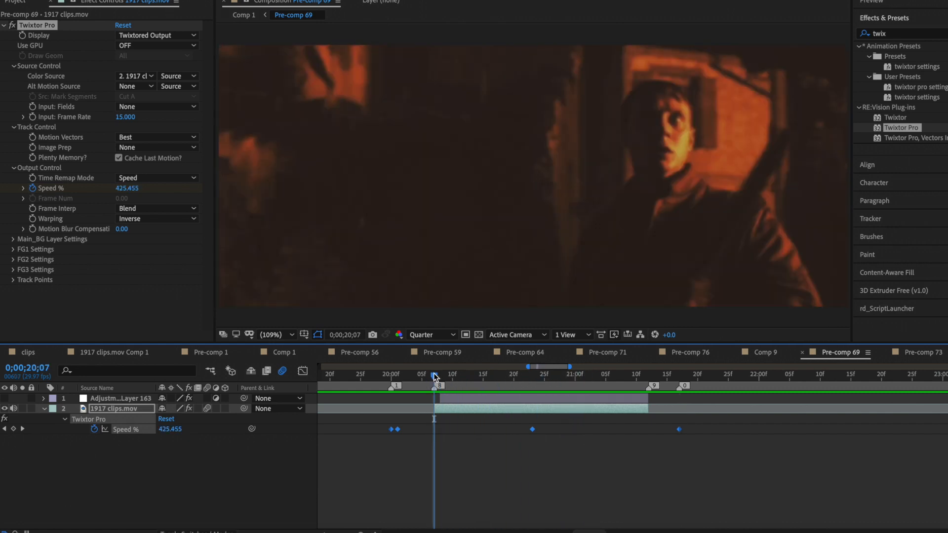
key("space")
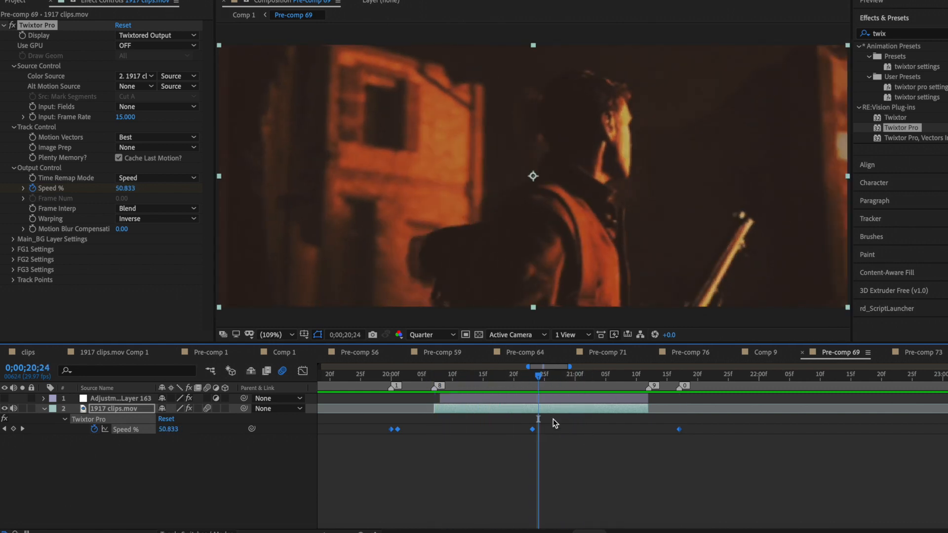
left_click_drag(465, 382, 443, 369)
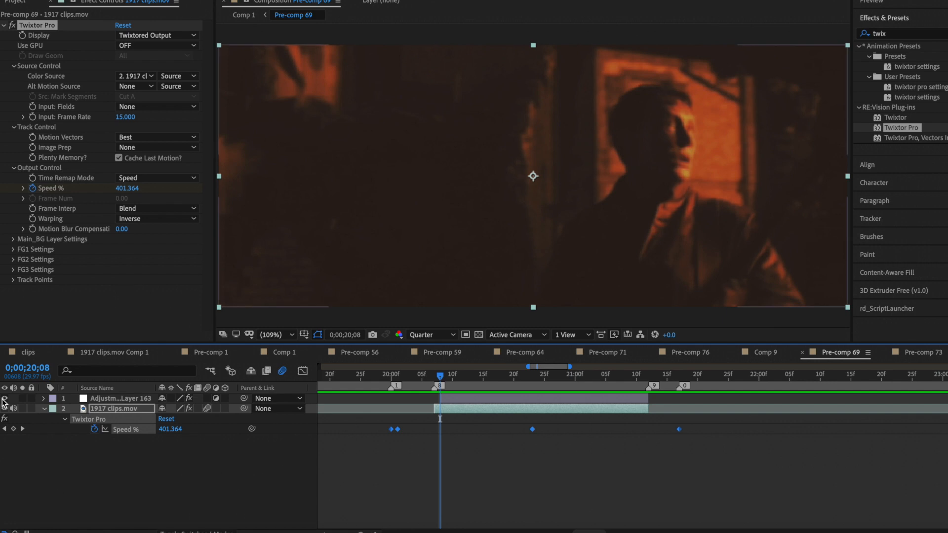
- Preview the clip with Adjustment Layer 163 shown, playing from 0;00;20;08 and repeatedly from 0;00;20;06
key("space")
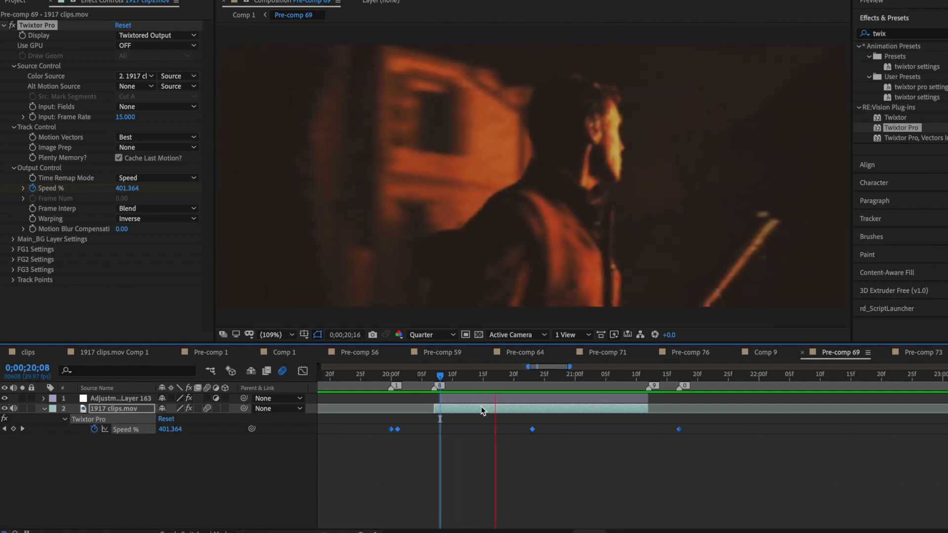
left_click_drag(440, 375, 429, 376)
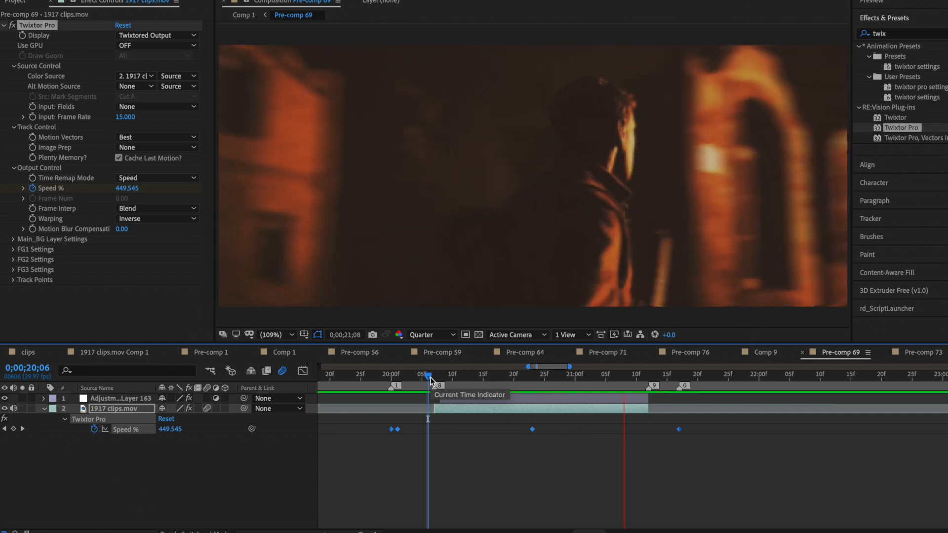
key("space")
key("space")
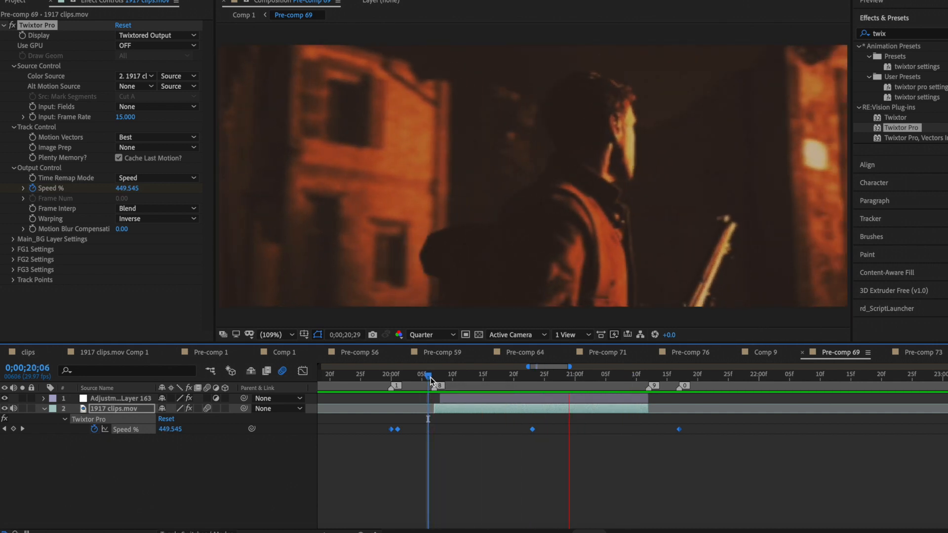
key("space")
left_click(484, 375)
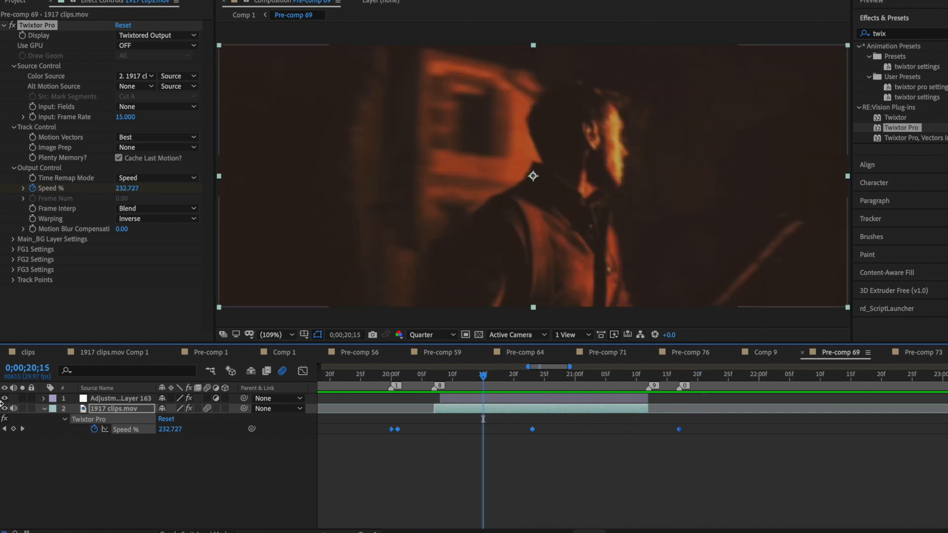
- Apply Easy Ease to the selected Speed % keyframes and show their curve in the Graph Editor
right_click(533, 430)
mouse_move(582, 530)
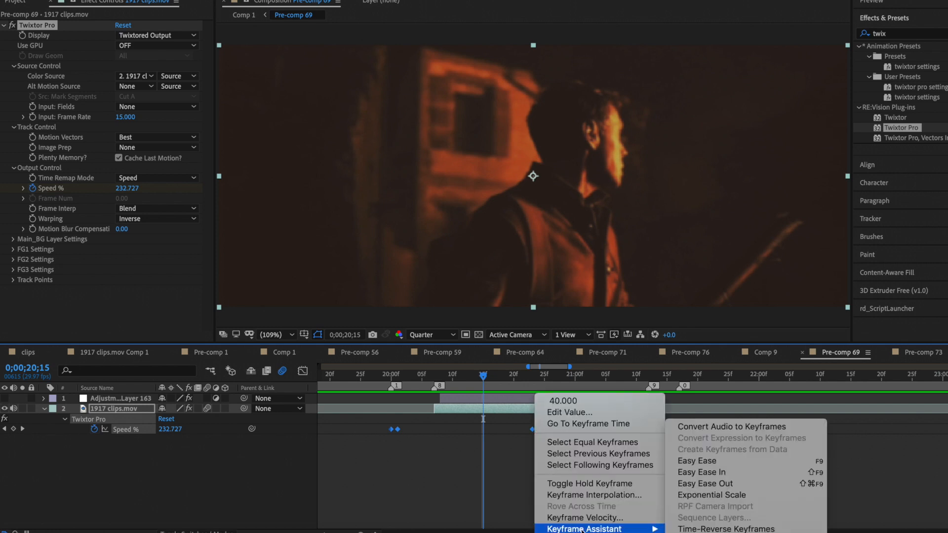
left_click(752, 465)
left_click(303, 372)
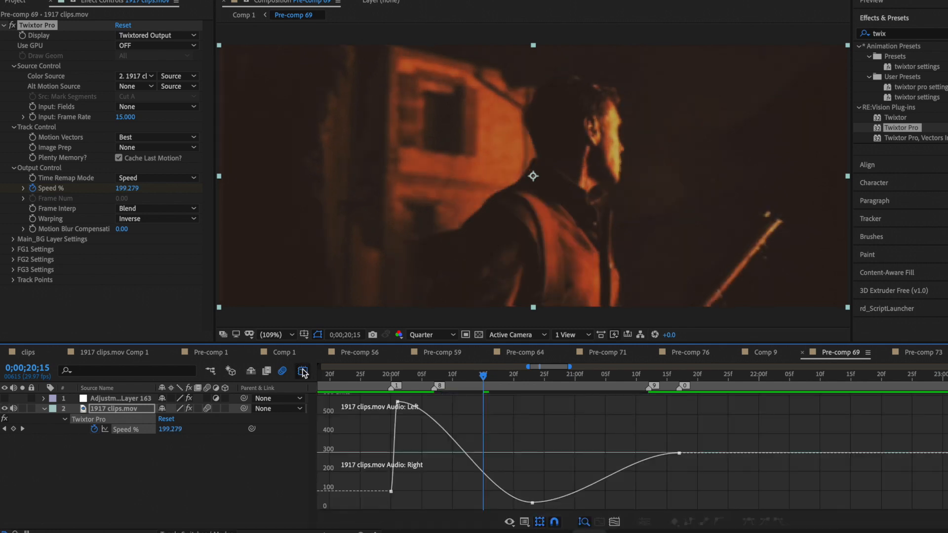
- Shorten the outgoing curve handle at 0;00;20;01 to about 0;00;20;06 and extend both handles of the 0;00;20;23 keyframe outward
left_click(464, 452)
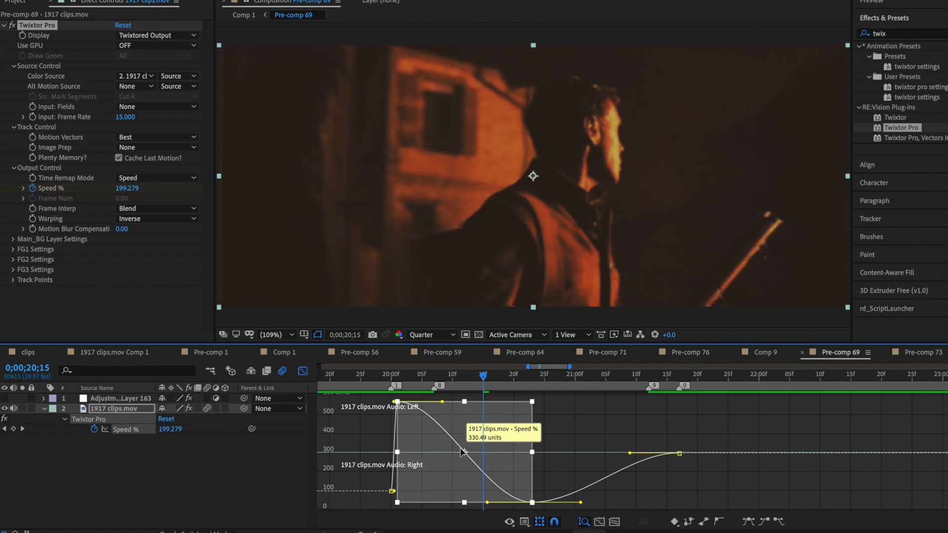
left_click(432, 402)
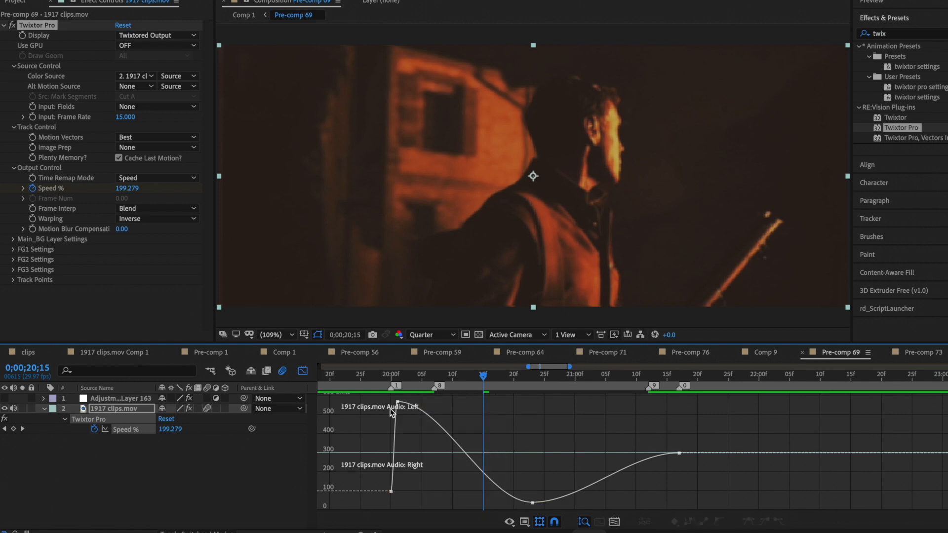
mouse_move(444, 406)
left_mouse_down()
mouse_move(420, 473)
mouse_move(415, 461)
mouse_move(434, 399)
mouse_move(430, 406)
left_mouse_up()
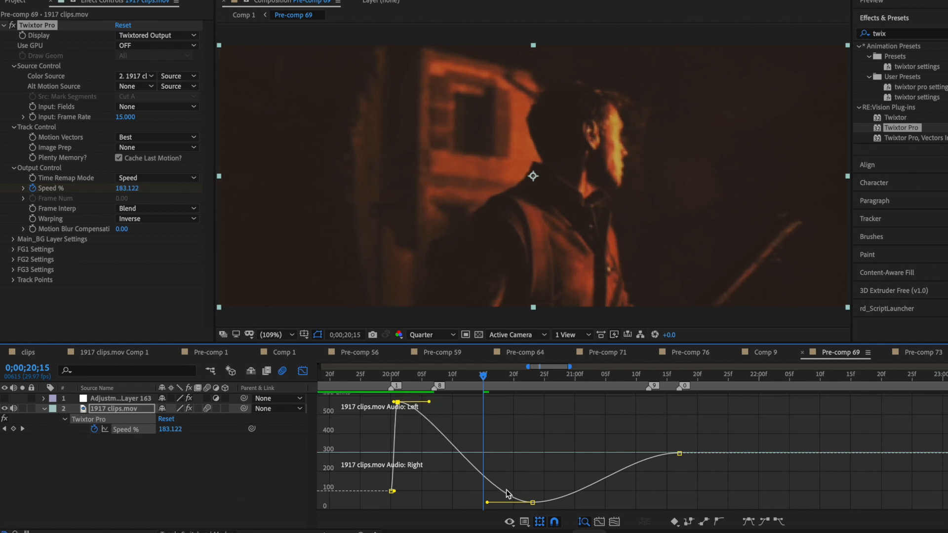
left_click_drag(487, 503, 470, 503)
left_click_drag(582, 503, 594, 504)
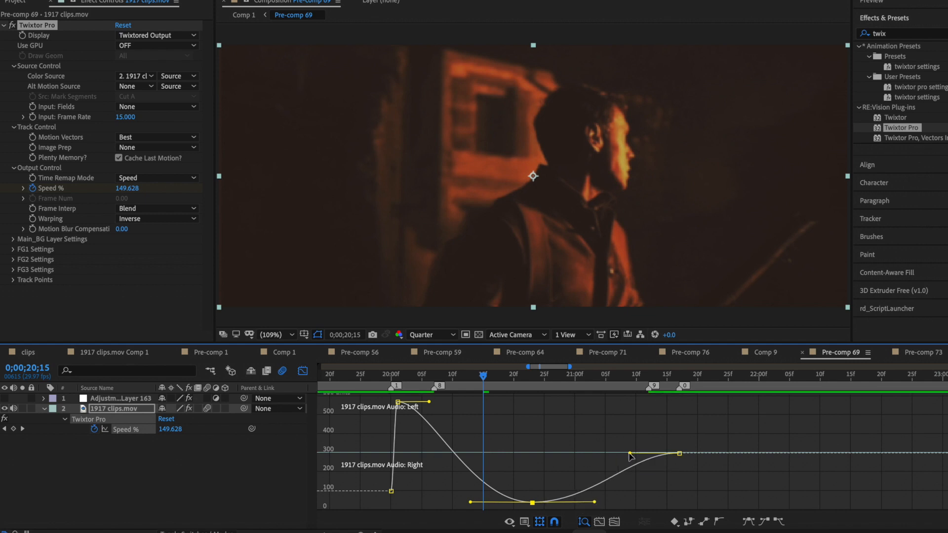
- Lengthen the incoming curve handle of the 0;00;21;17 keyframe back to about 0;00;21;04 and leave the Graph Editor
left_click_drag(630, 454, 554, 454)
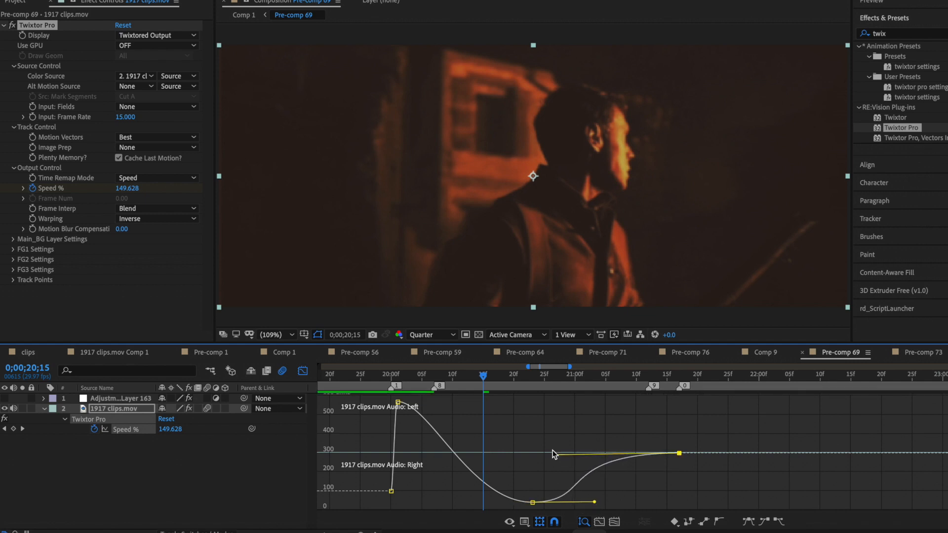
left_click_drag(525, 384, 581, 397)
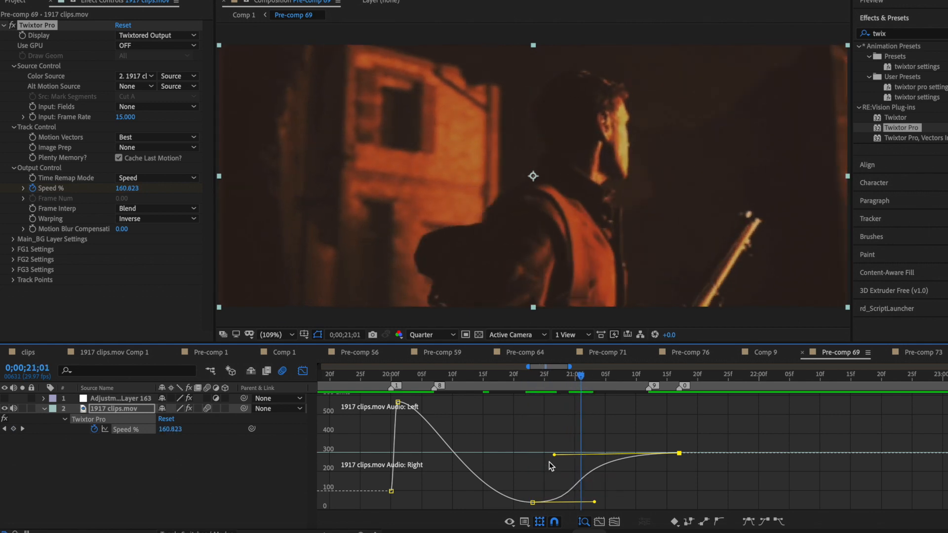
left_click_drag(555, 454, 603, 454)
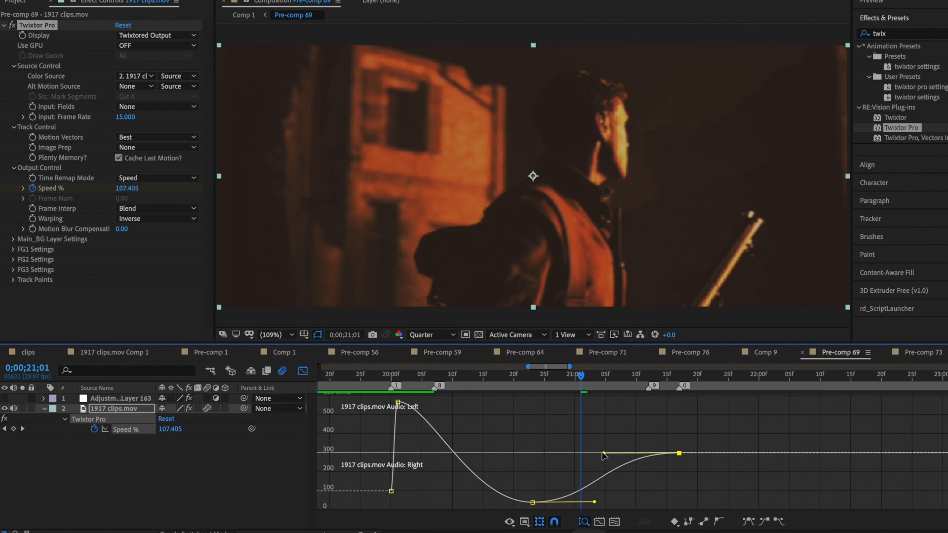
left_click(303, 371)
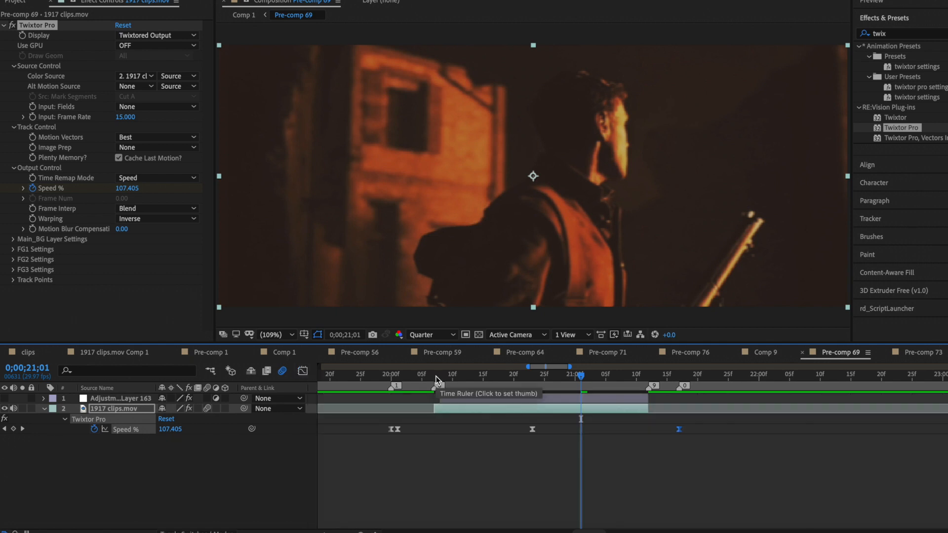
- Preview the eased ramp from 0;00;20;07 and scrub to 0;00;20;22 to inspect the slow section
left_click(433, 377)
key("space")
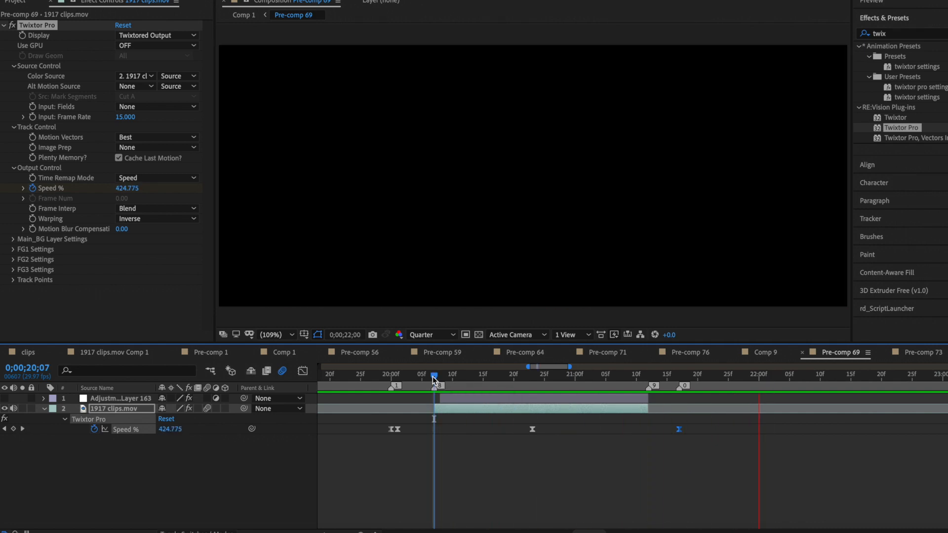
mouse_move(533, 381)
left_mouse_down()
mouse_move(562, 384)
mouse_move(529, 384)
left_mouse_up()
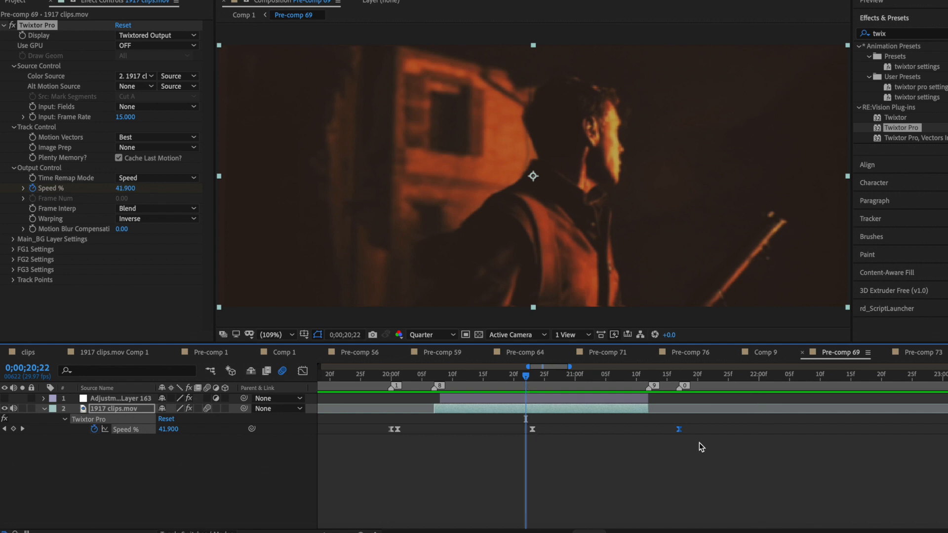
- Delete the last Speed % keyframe at 0;00;21;17 and move the slow 40 keyframe to 0;00;20;20
key("Delete")
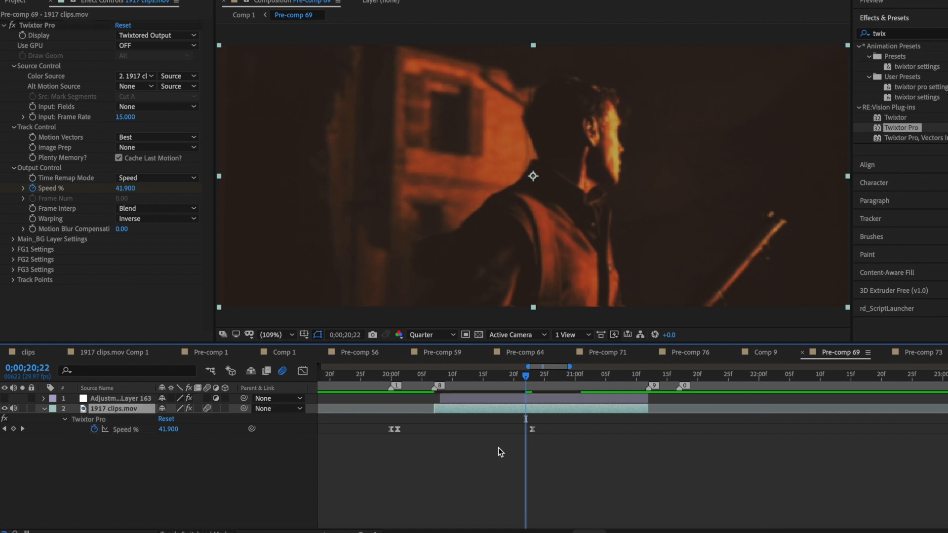
left_click_drag(533, 430, 514, 432)
- Add a second Speed % keyframe of 40 at 0;00;20;27 to hold the slow section
left_click(558, 380)
mouse_move(558, 380)
left_mouse_down()
mouse_move(492, 386)
mouse_move(556, 381)
left_mouse_up()
left_click(569, 472)
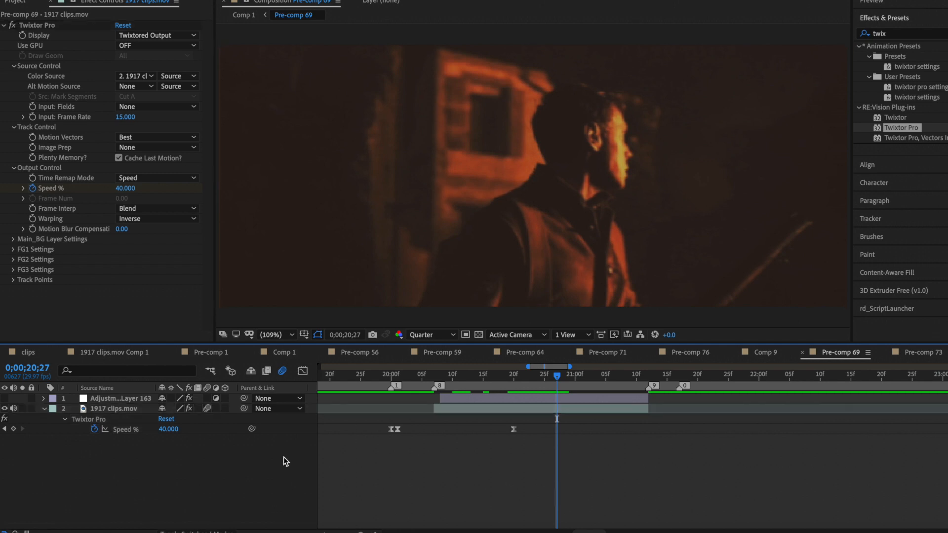
left_click(14, 429)
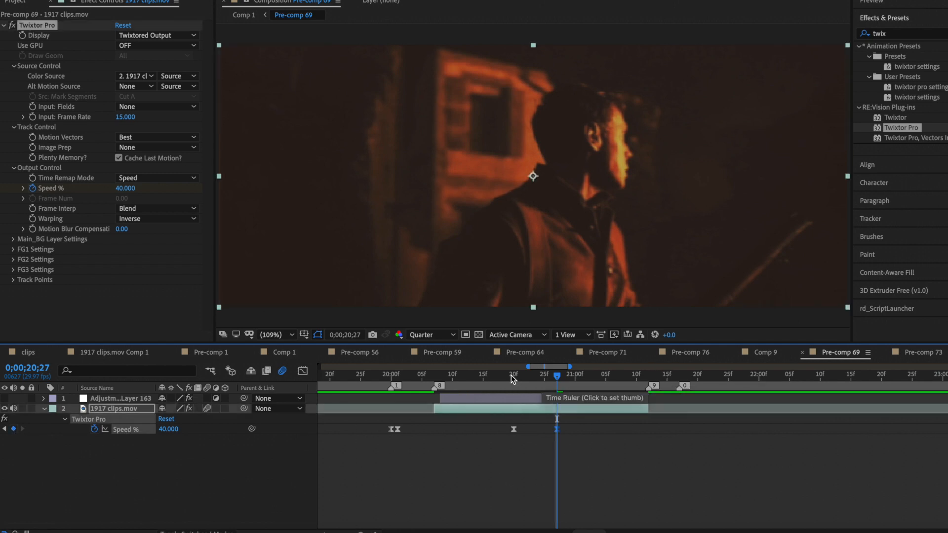
- Add a Speed % keyframe of 500 at 0;00;21;17, past the end of the clip
left_click(680, 375)
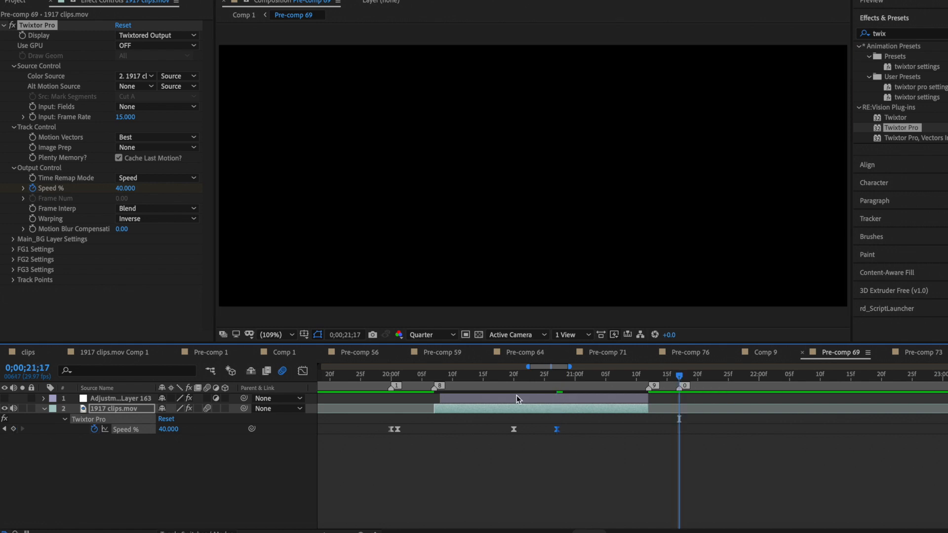
left_click(169, 429)
type("5")
key("Return")
- In the Graph Editor, extend the outgoing handle at 0;00;20;27 to about 0;00;21;04 and the final keyframe's incoming handle to about 0;00;21;09
left_click_drag(514, 374, 576, 376)
left_click(691, 428)
left_click_drag(689, 428, 350, 438)
left_click(303, 371)
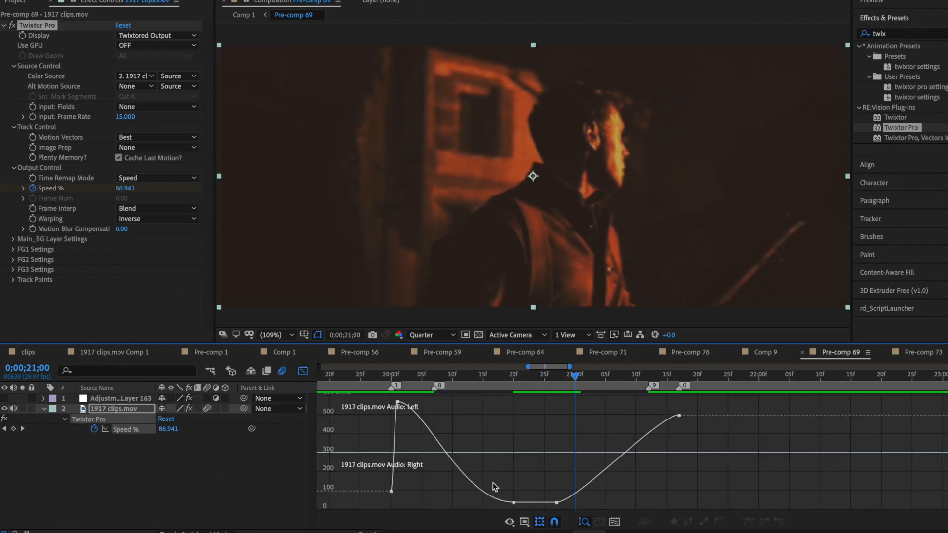
left_click(557, 503)
left_click_drag(578, 502, 600, 501)
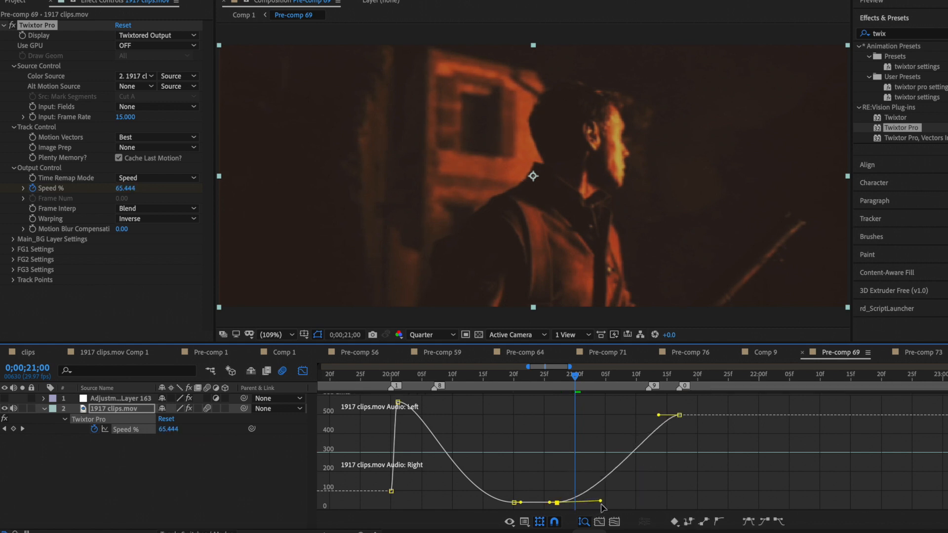
left_click_drag(660, 416, 632, 417)
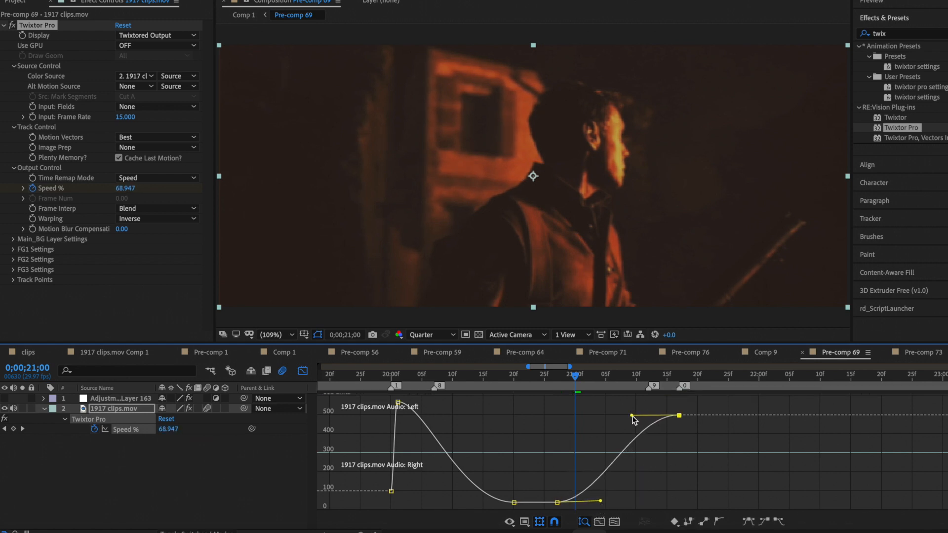
key("shift+F3")
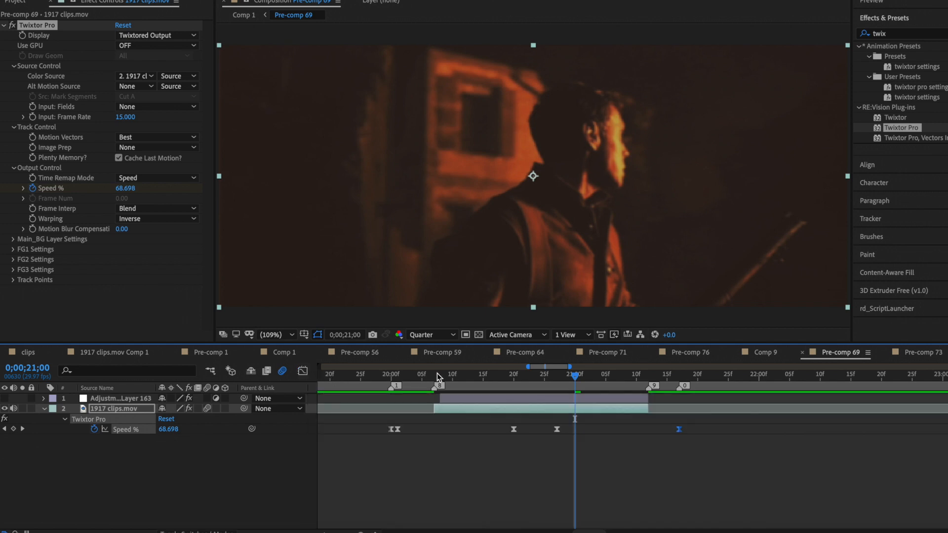
- Preview the reshaped ramp from 0;00;20;07 and scrub through to 0;00;20;15
left_click(435, 375)
key("space")
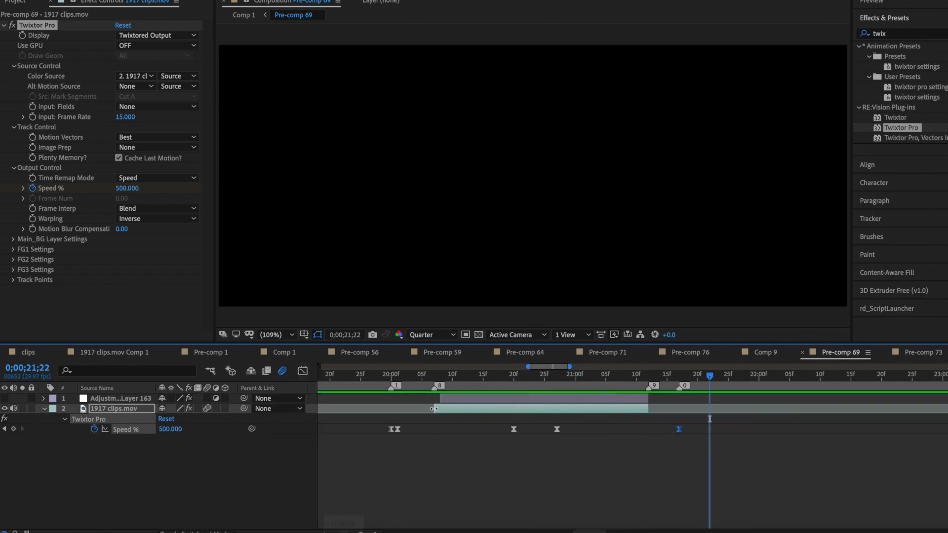
left_click_drag(434, 374, 483, 376)
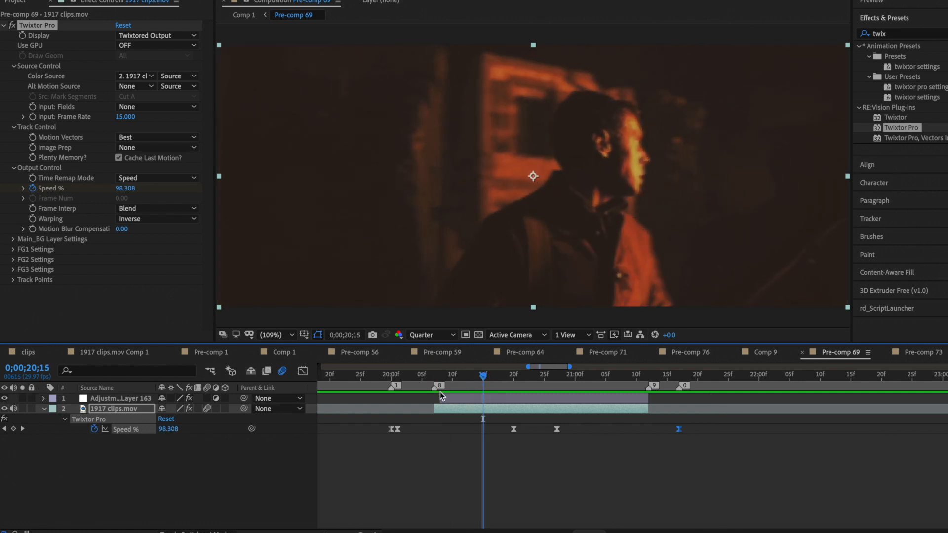
- Replay the ramp several times from 0;00;20;07 with Adjustment Layer 163 shown
left_click(433, 377)
key("space")
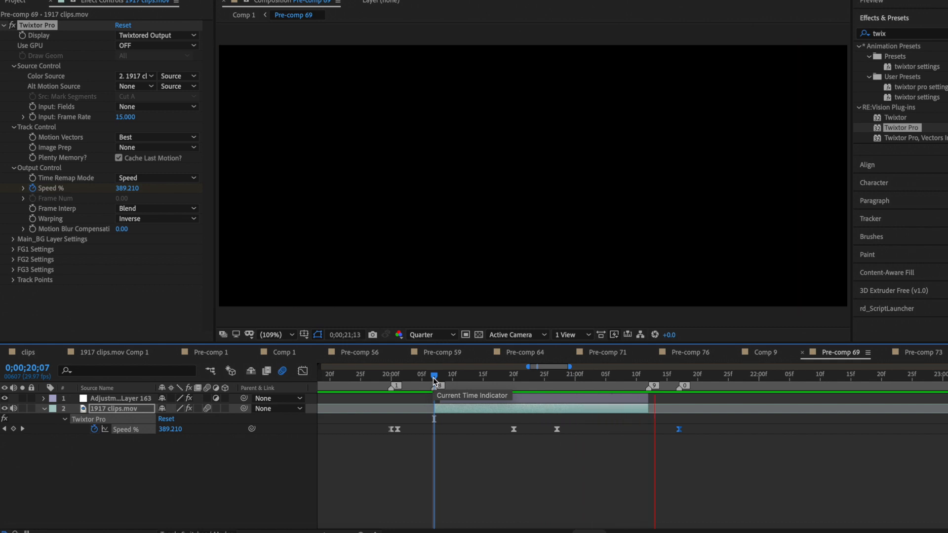
key("space")
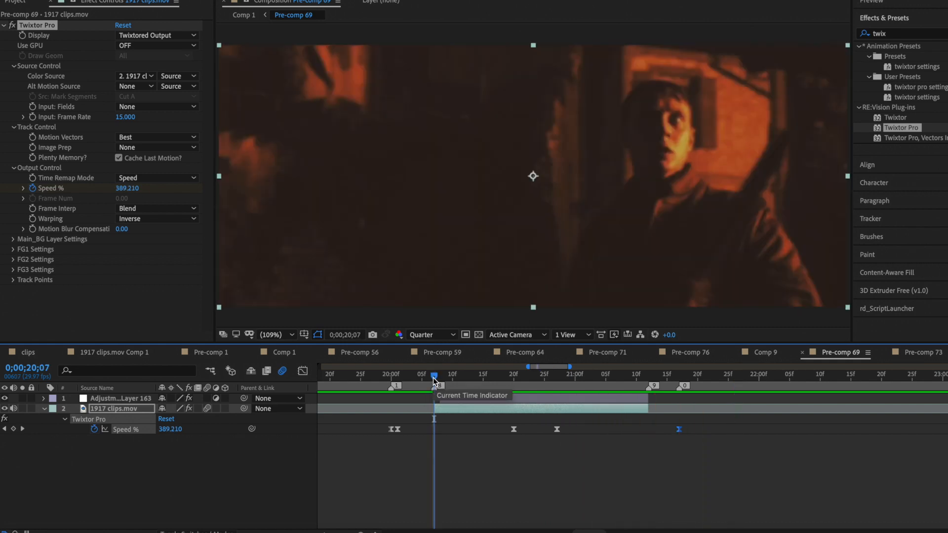
key("space")
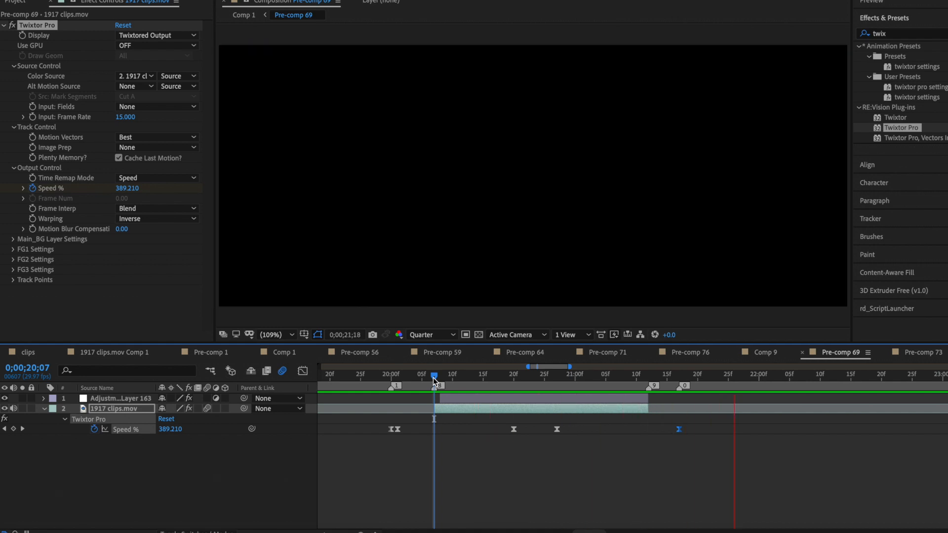
key("space")
left_click(434, 378)
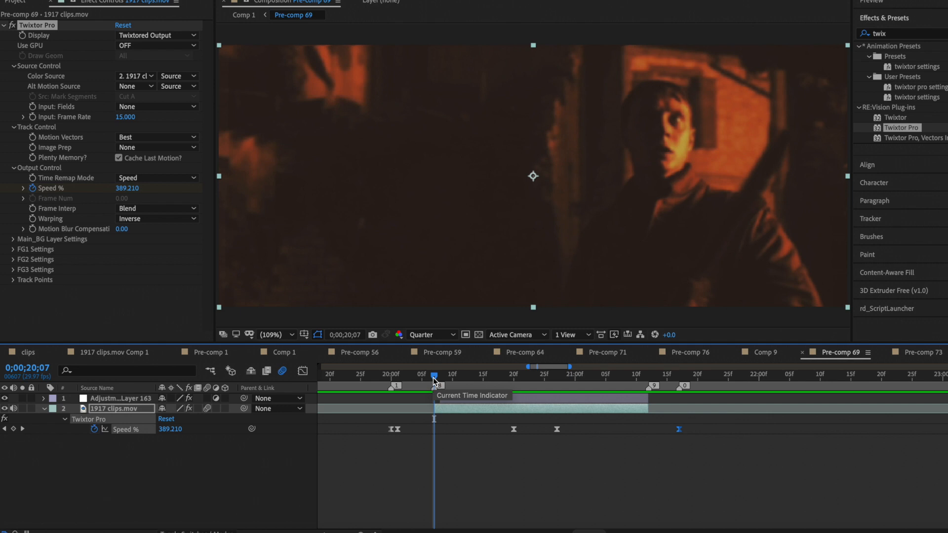
key("space")
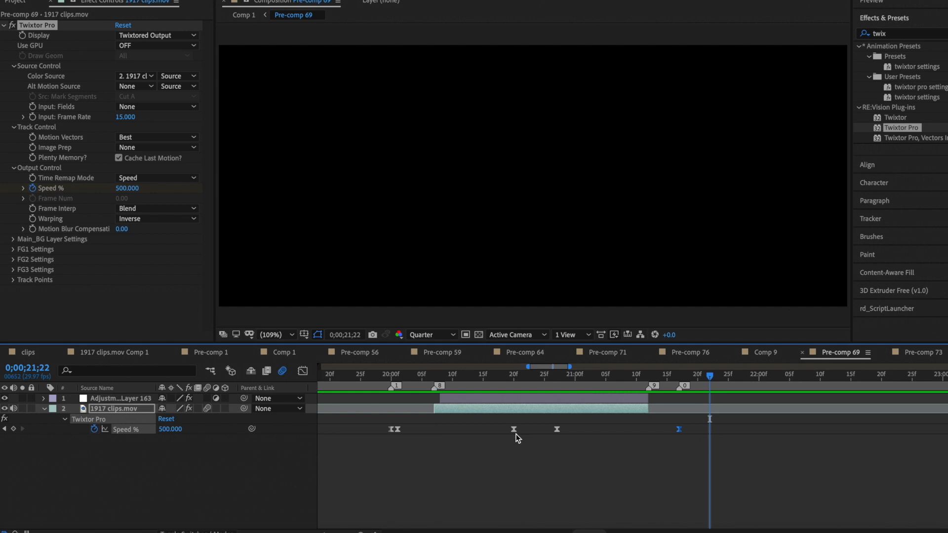
- Move the two Speed % keyframes of the slow section closer together, to 0;00;20;22 and 0;00;20;26, and return to 0;00;20;07
left_click_drag(516, 433, 550, 434)
left_click(556, 435)
left_click(437, 380)
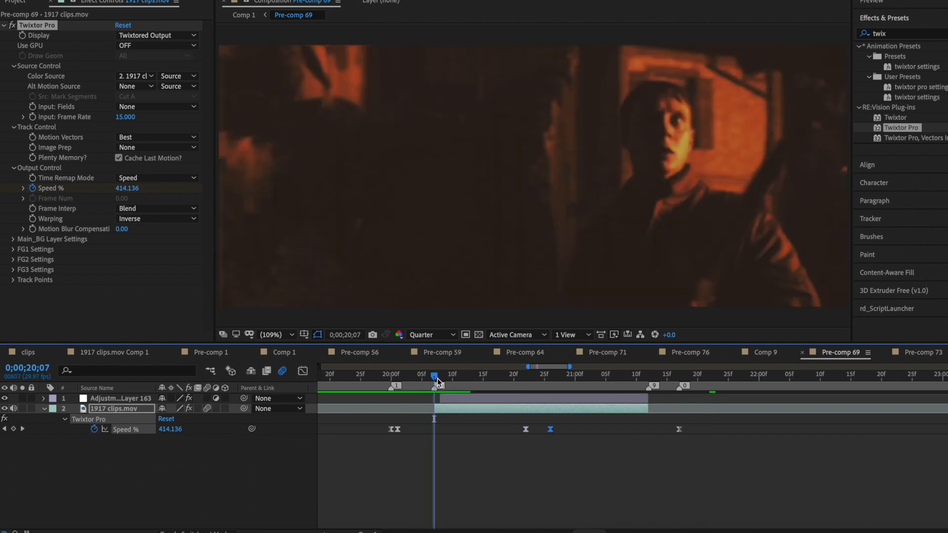
- Preview the adjusted ramp from 0;00;20;07 in Pre-comp 69 and return to the main Comp 1 timeline
key("space")
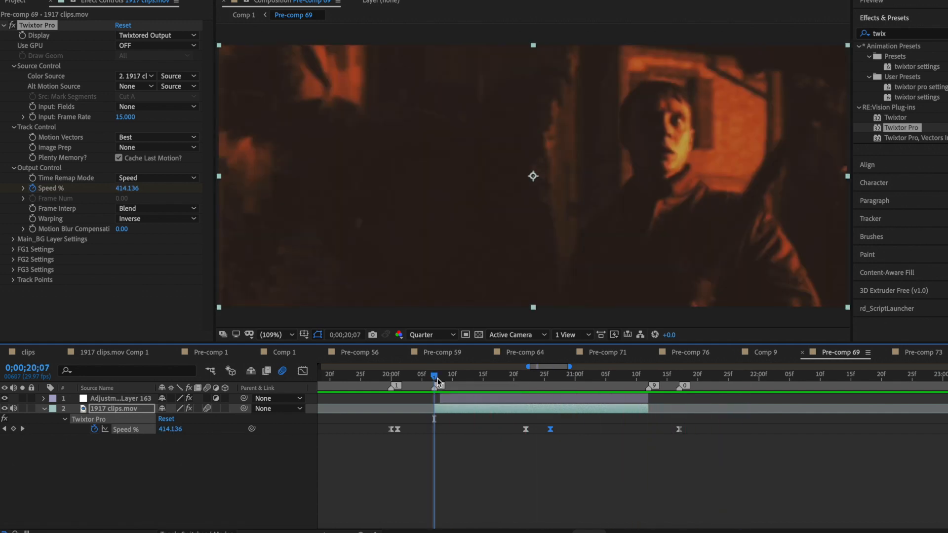
key("space")
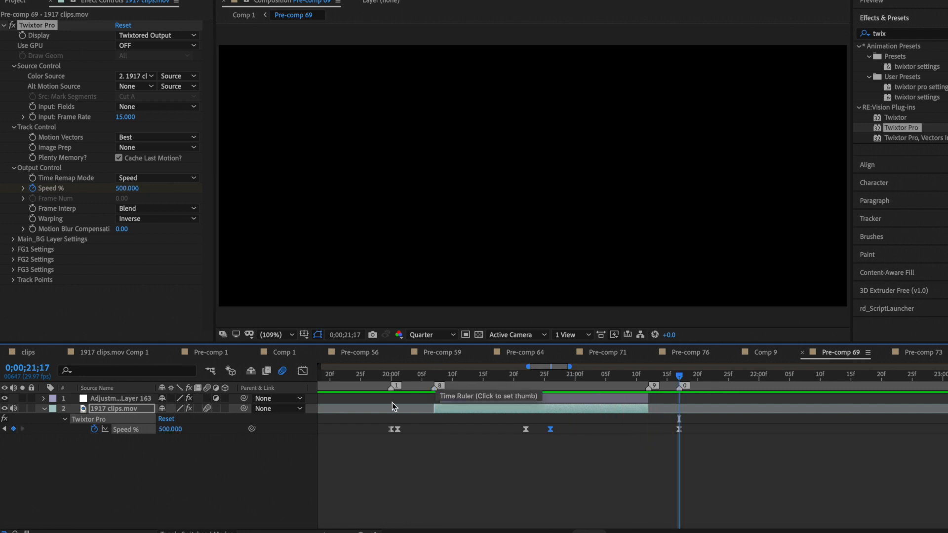
left_click(944, 353)
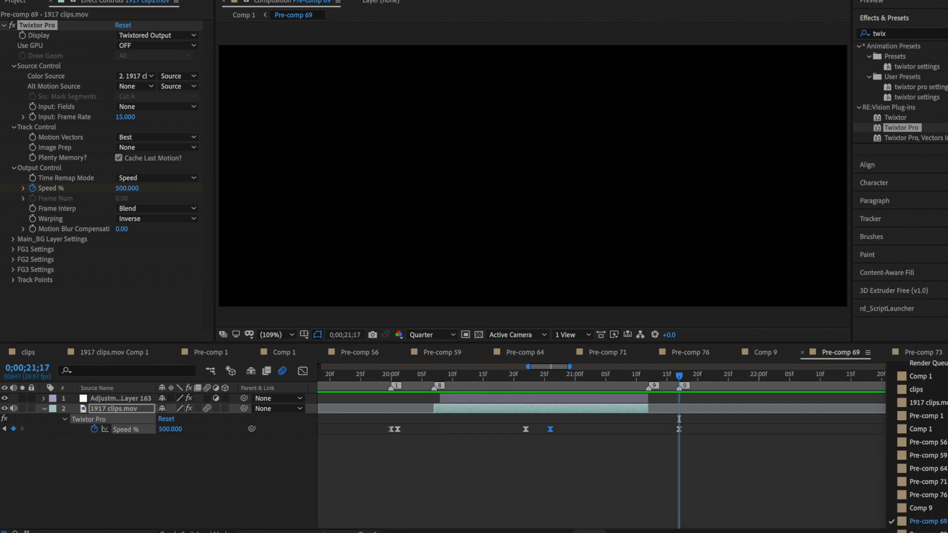
left_click(931, 379)
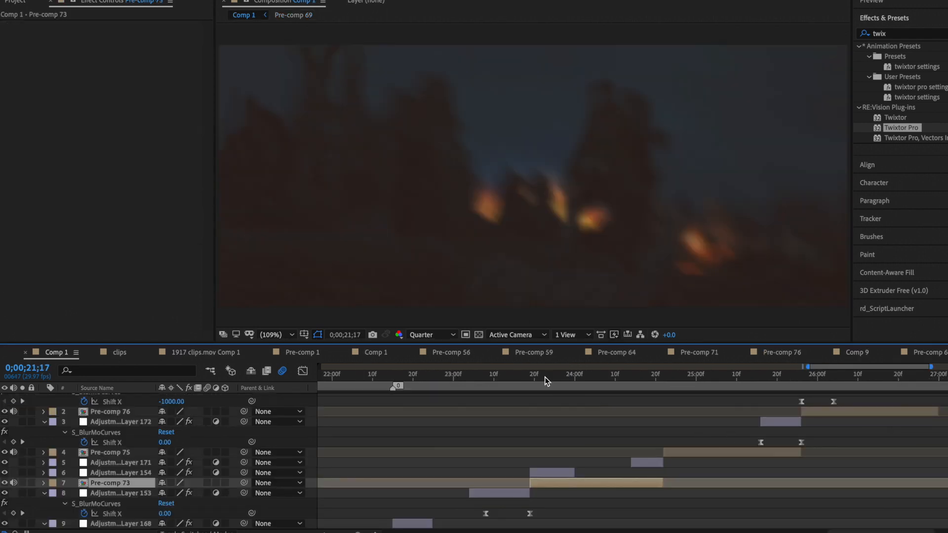
- Look back through Comp 1's transition layers from 0;00;23;22 to the Pre-comp 69 section around 0;00;20;20
left_click(545, 380)
left_click(557, 473)
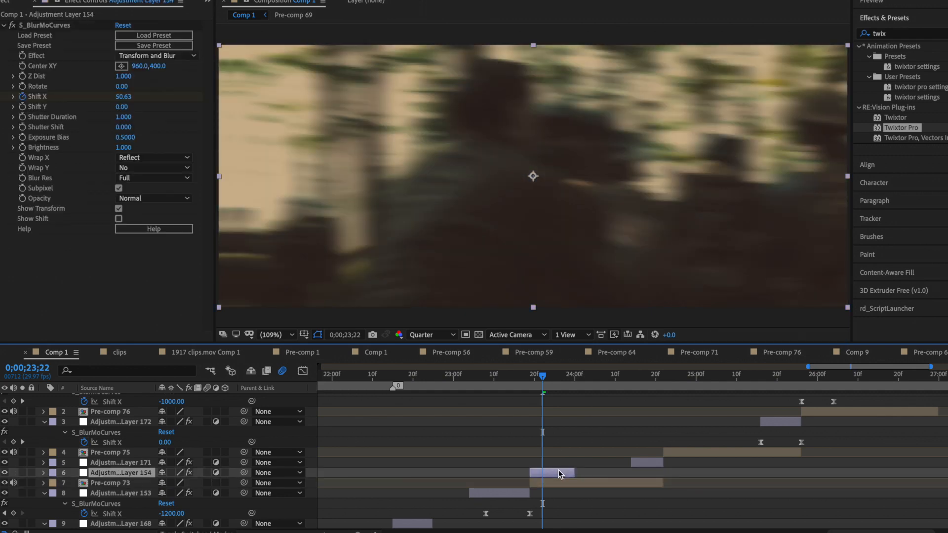
scroll(559, 474, "left", 5)
scroll(559, 474, "down", 5)
left_click(584, 377)
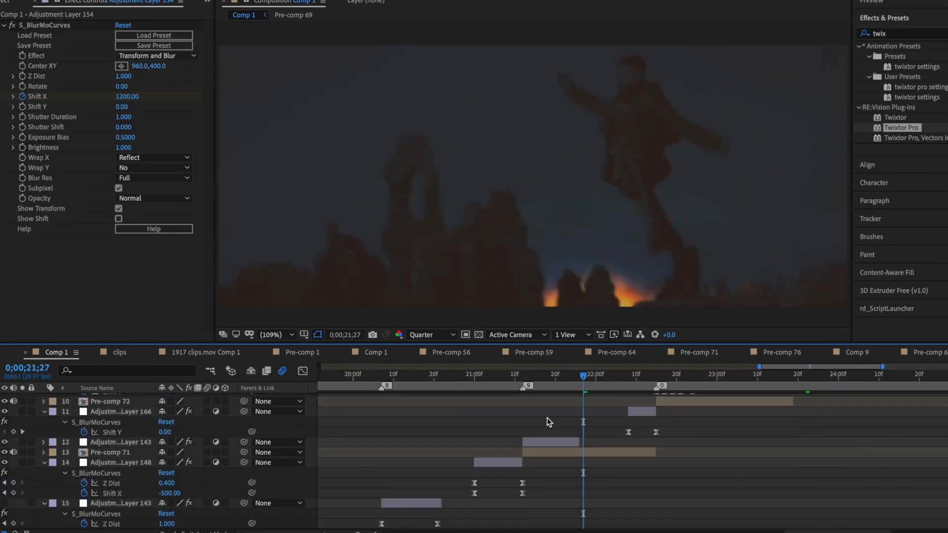
scroll(547, 418, "left", 3)
scroll(547, 417, "down", 3)
left_click(483, 377)
scroll(470, 401, "down", 5)
scroll(470, 401, "left", 2)
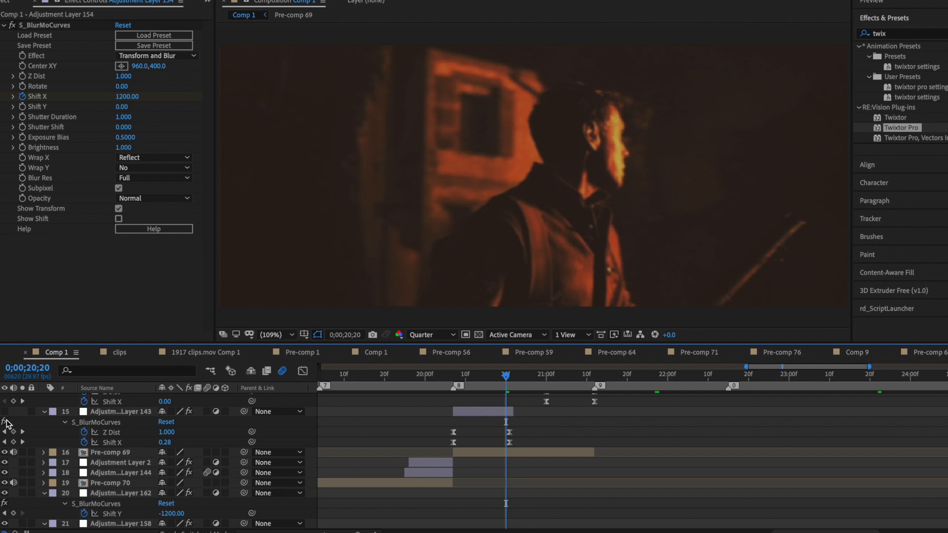
- Play the transition into Pre-comp 69 from 0;00;19;26 and again from 0;00;20;05
left_click(410, 380)
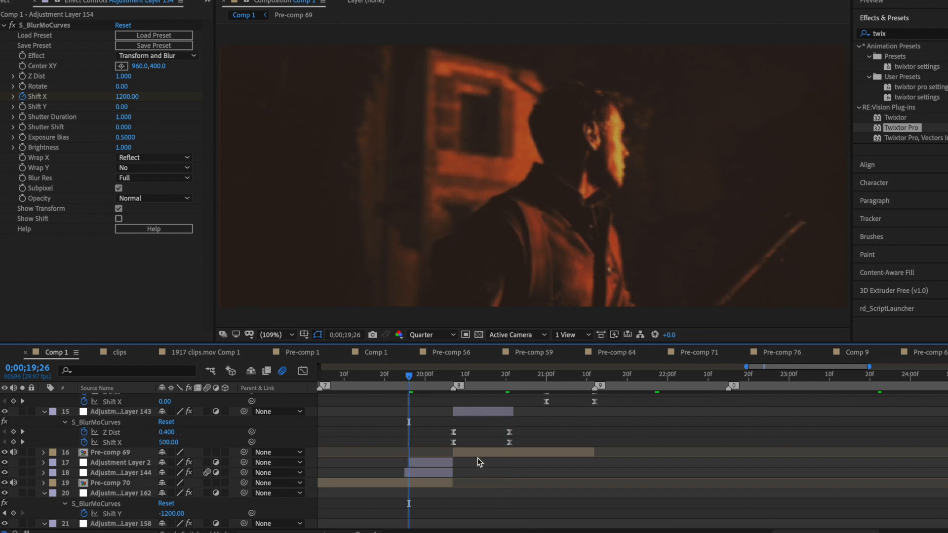
key("space")
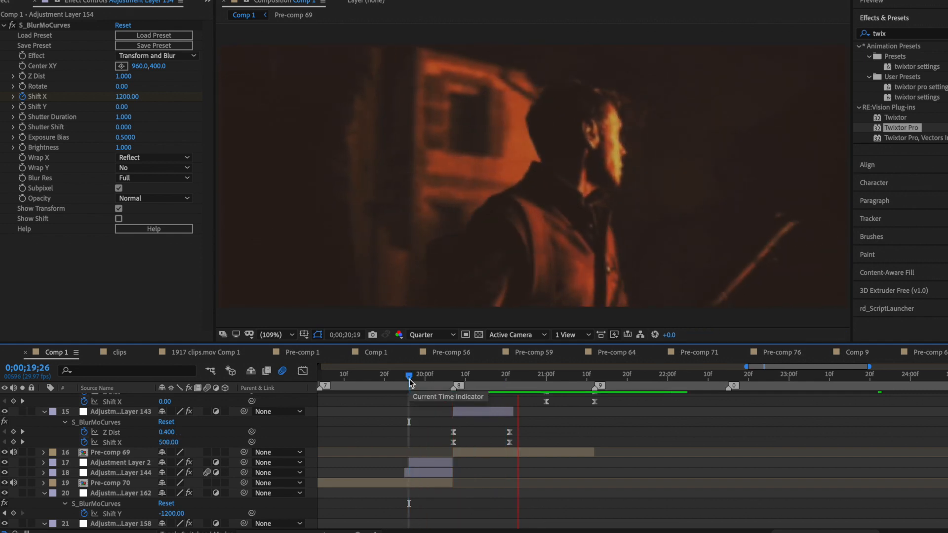
key("space")
left_click_drag(483, 379, 445, 377)
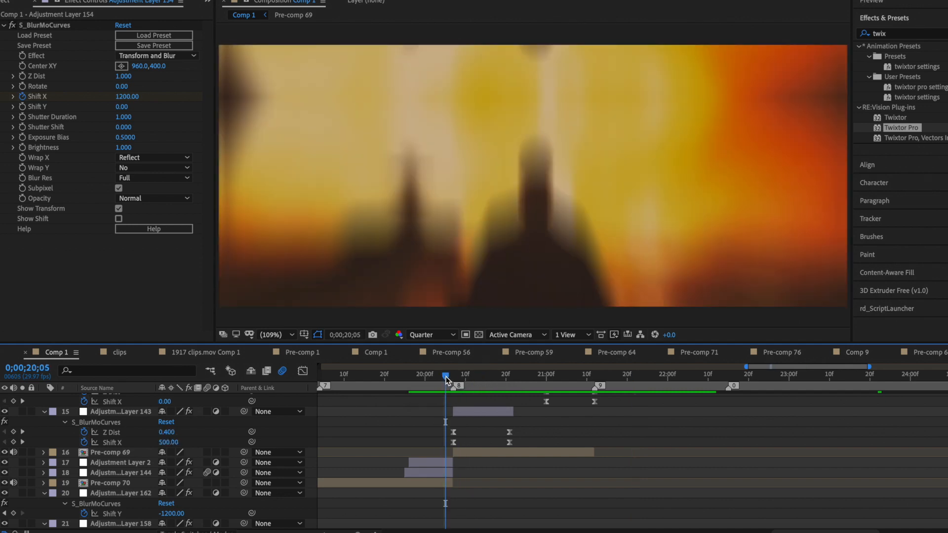
key("space")
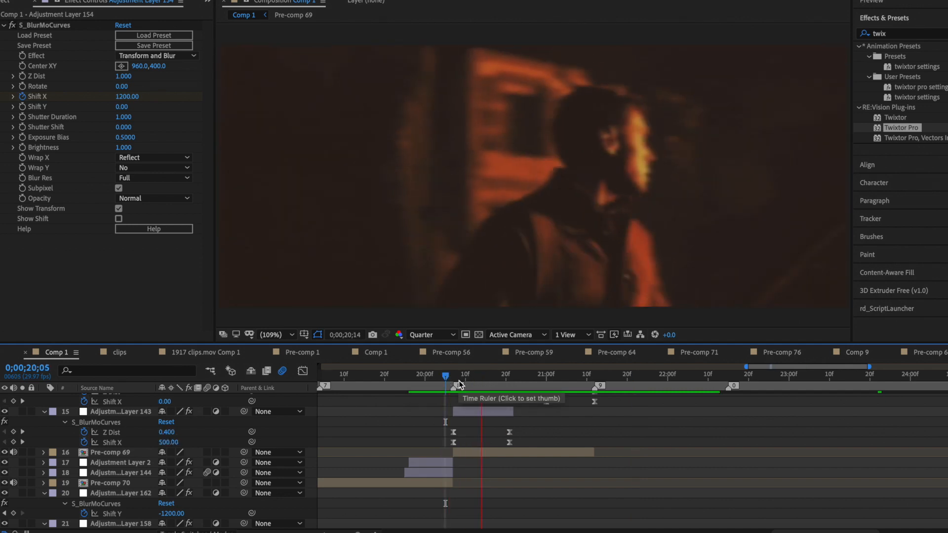
key("space")
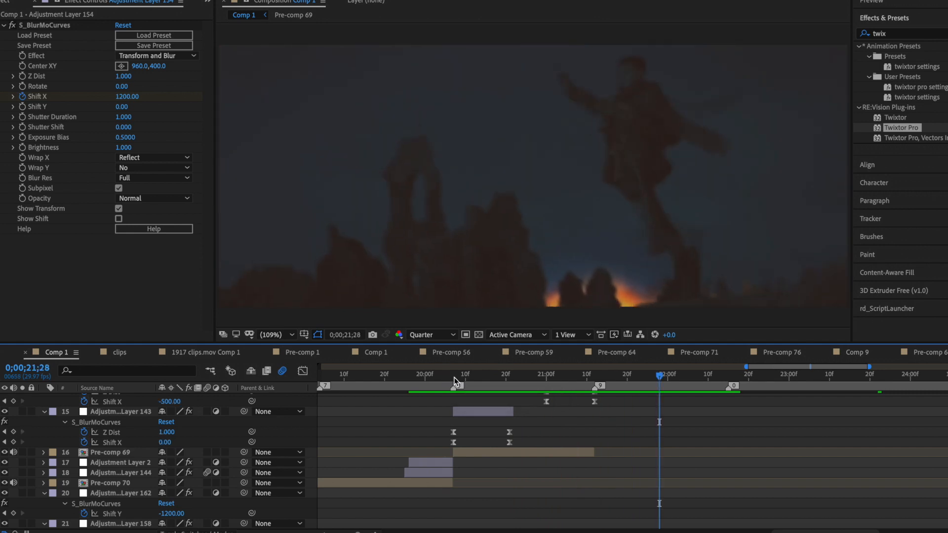
- Replay the Pre-comp 69 clip from its start at 0;00;20;07 and scrub to 0;00;20;24
left_click(454, 380)
key("space")
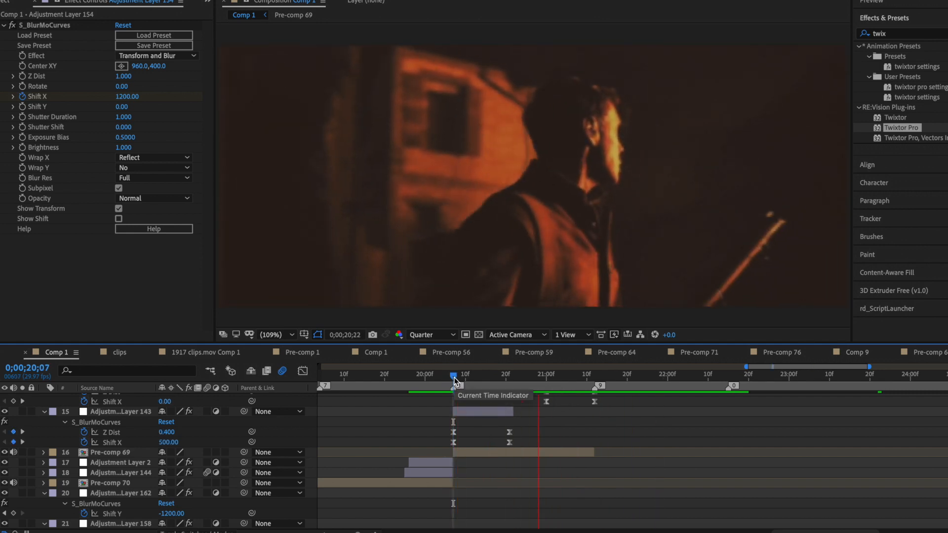
key("space")
left_click_drag(493, 383, 520, 383)
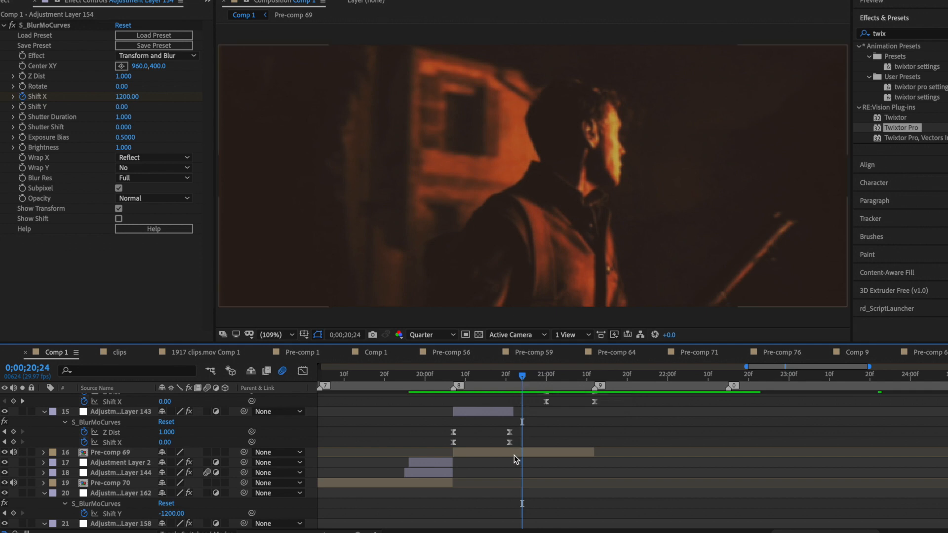
- Scrub through the outgoing transition under Adjustment Layer 148 to 0;00;21;07
scroll(514, 455, "up", 3)
scroll(515, 456, "right", 2)
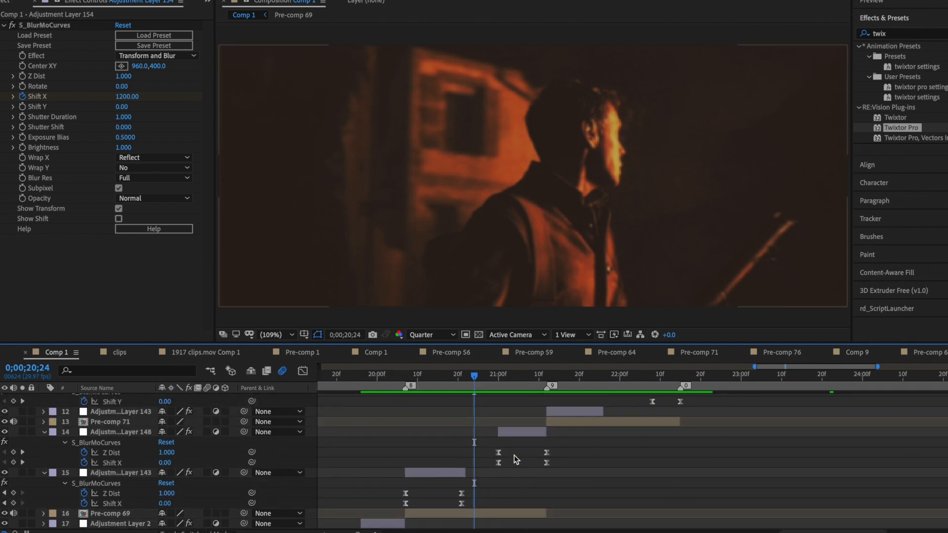
left_click(504, 382)
left_click_drag(503, 380, 527, 381)
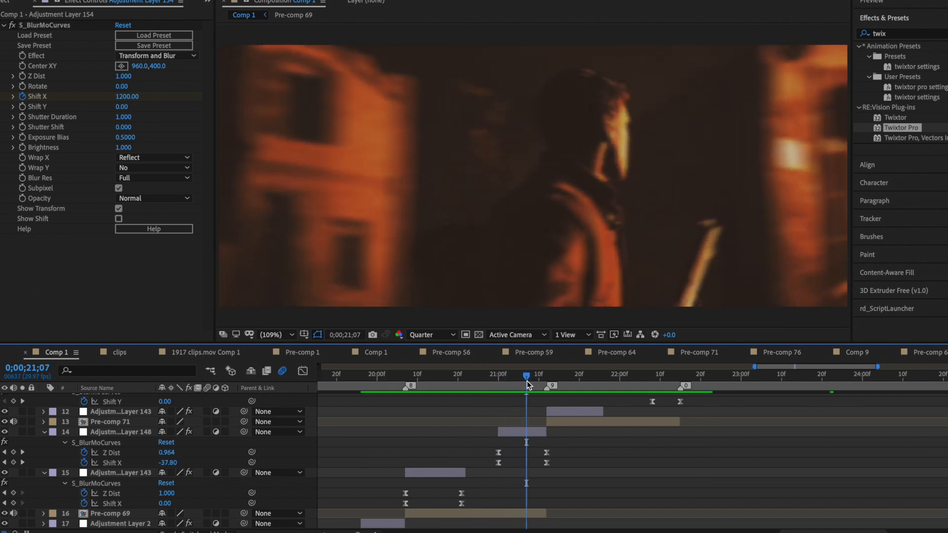
scroll(526, 380, "down", 2)
scroll(526, 380, "left", 1)
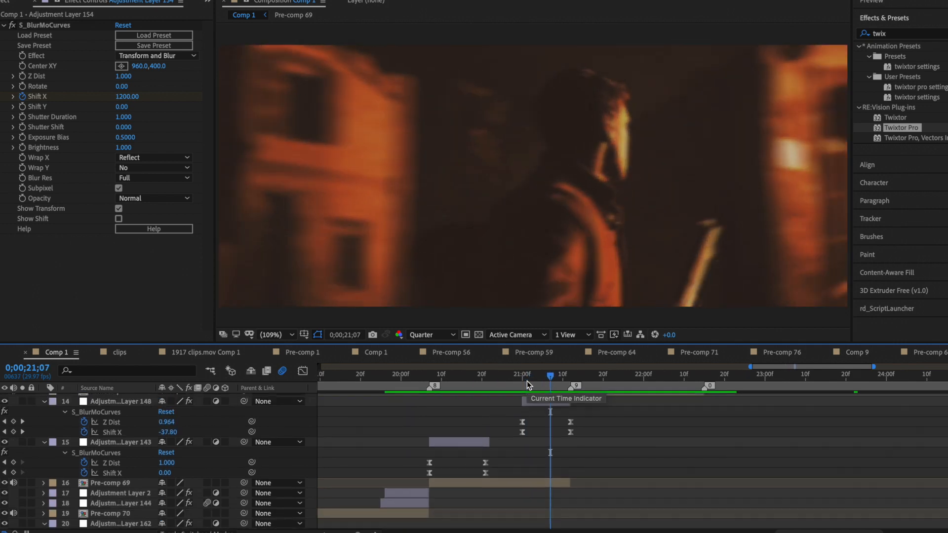
- Reopen Pre-comp 69 and check the ramp's frames at 0;00;21;00, 0;00;20;07 and 0;00;20;24
double_click(496, 482)
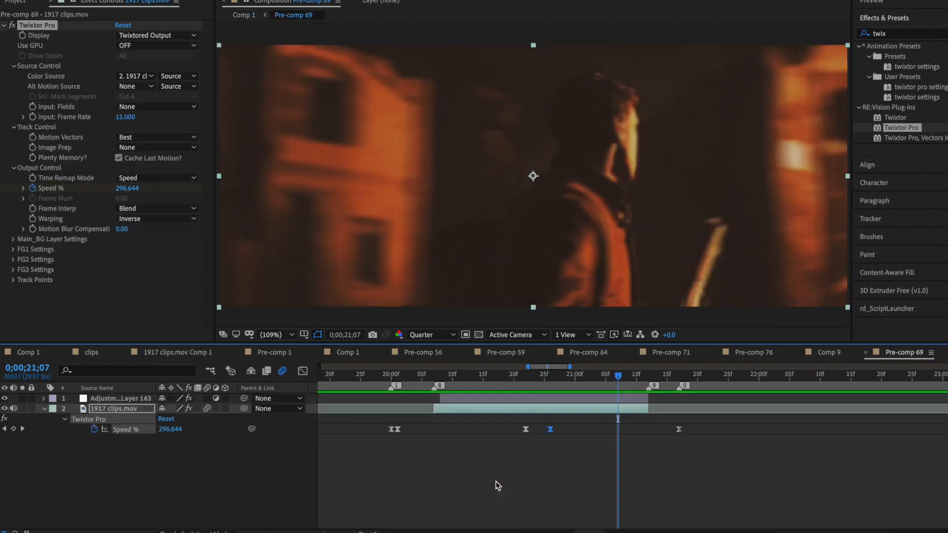
left_click_drag(426, 374, 575, 367)
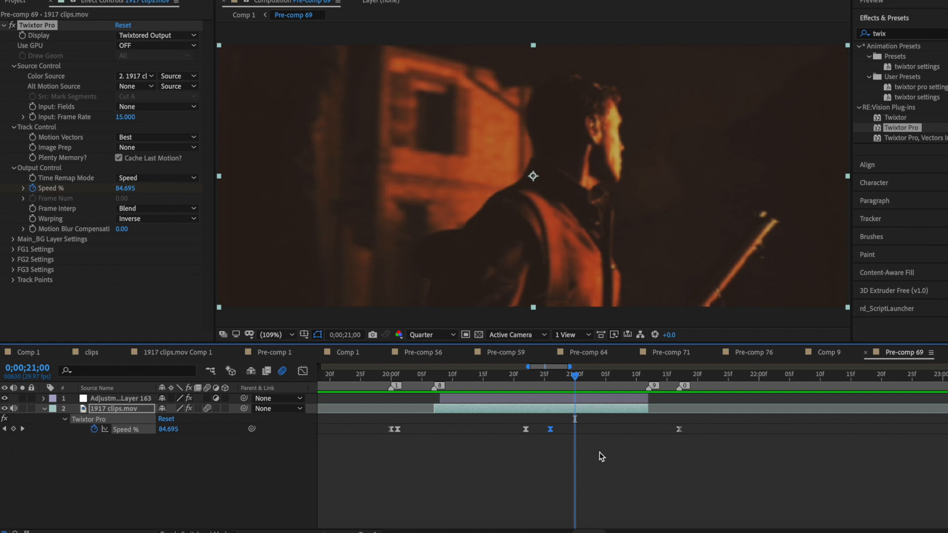
left_click(434, 375)
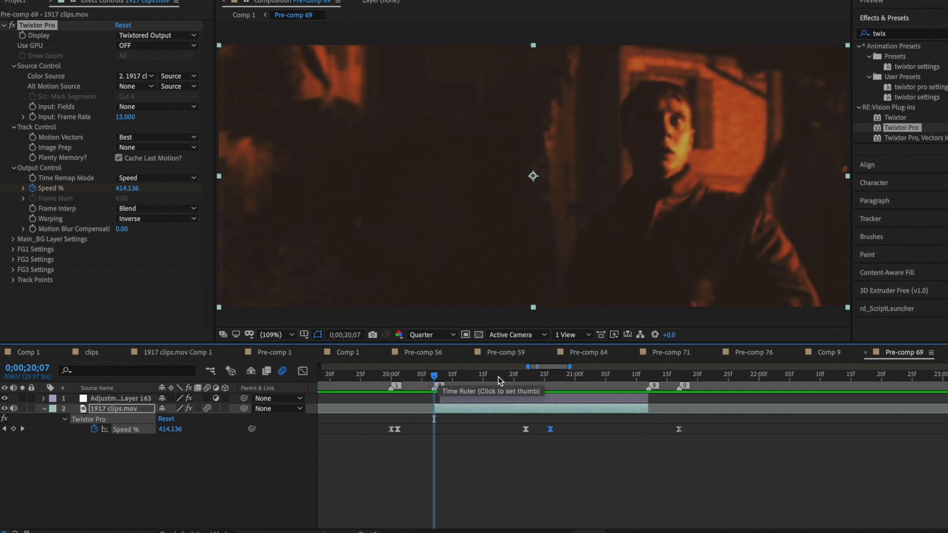
left_click(538, 377)
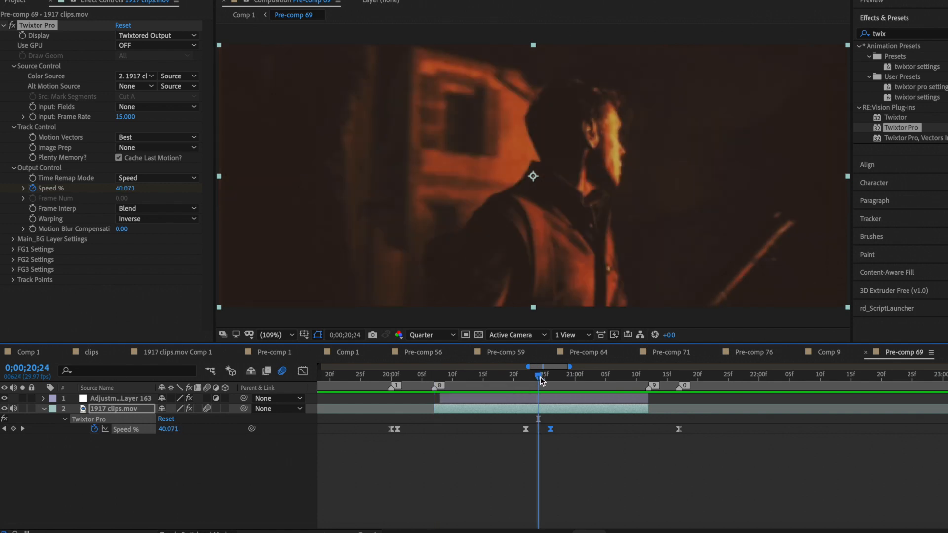